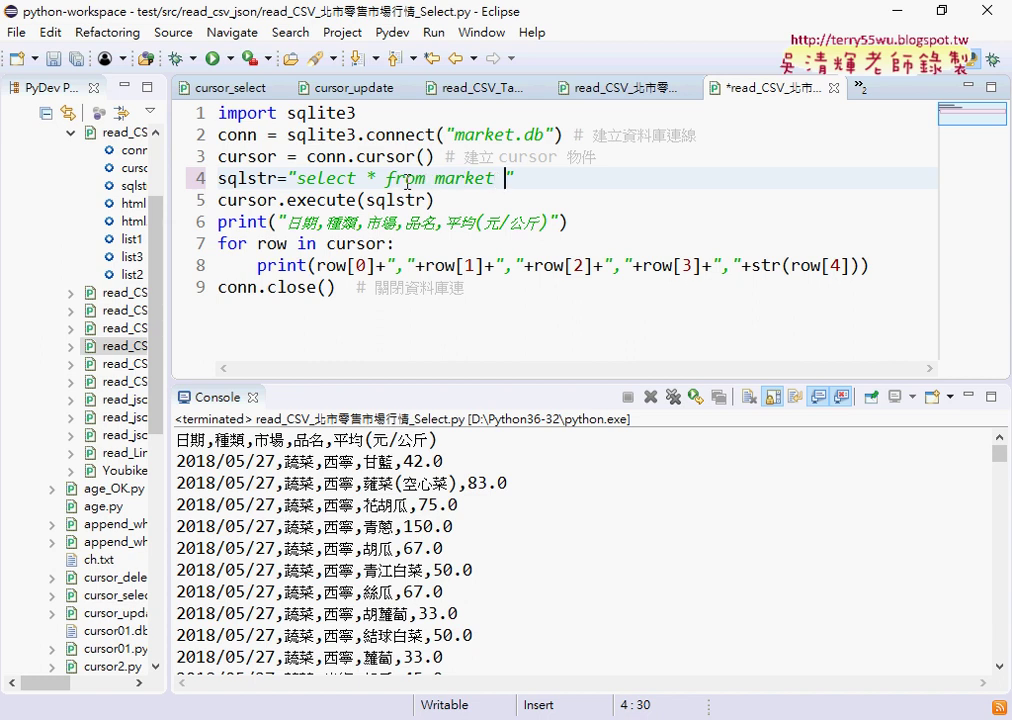
- Enlarge the console output area by shrinking the code editor above it
{"action": "left_click_drag", "start_coordinate": [376, 178], "coordinate": [367, 178]}
{"action": "left_click", "coordinate": [560, 180]}
{"action": "left_click_drag", "start_coordinate": [402, 383], "coordinate": [402, 292]}
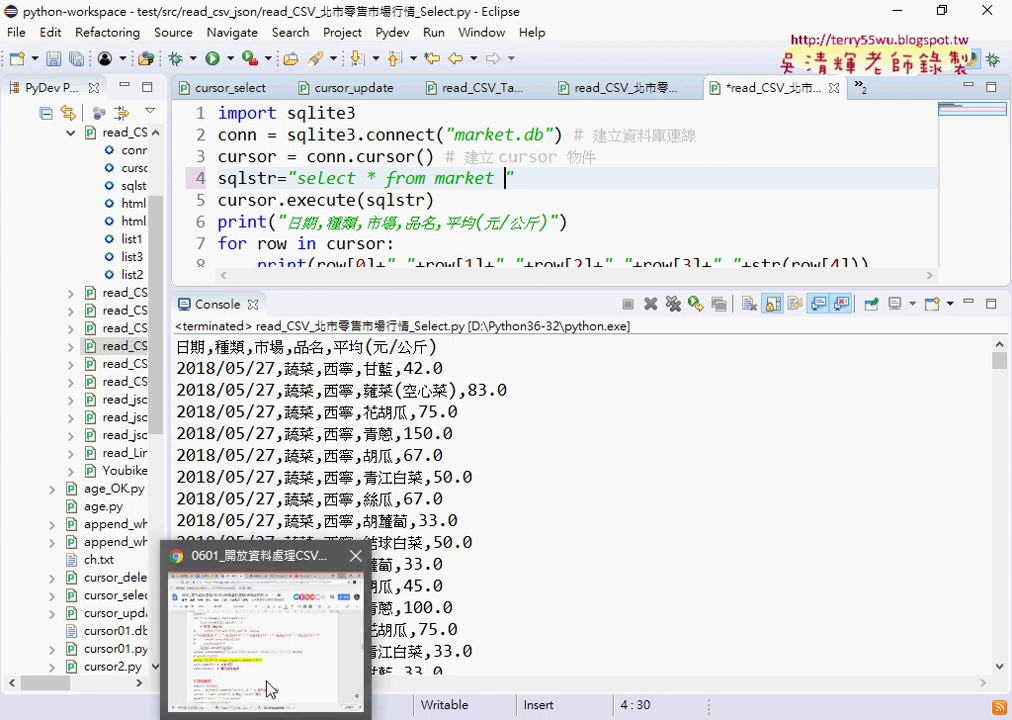
- Switch to the Taipei open data site in Chrome and look through page 10 of the CSV dataset list
{"action": "left_click", "coordinate": [270, 690]}
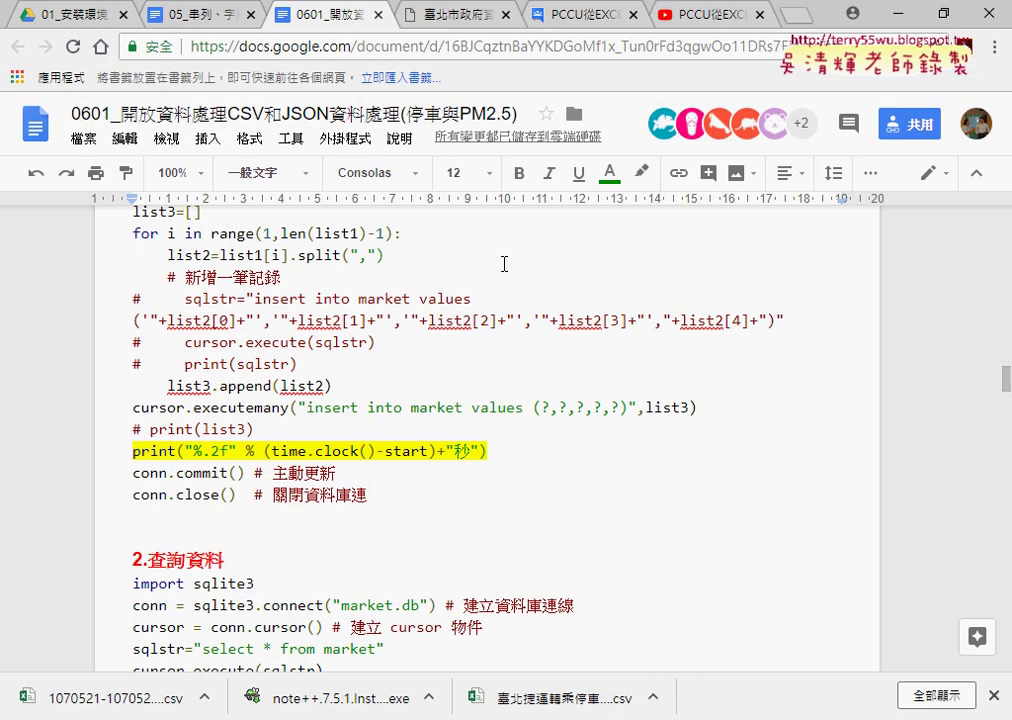
{"action": "left_click", "coordinate": [372, 6]}
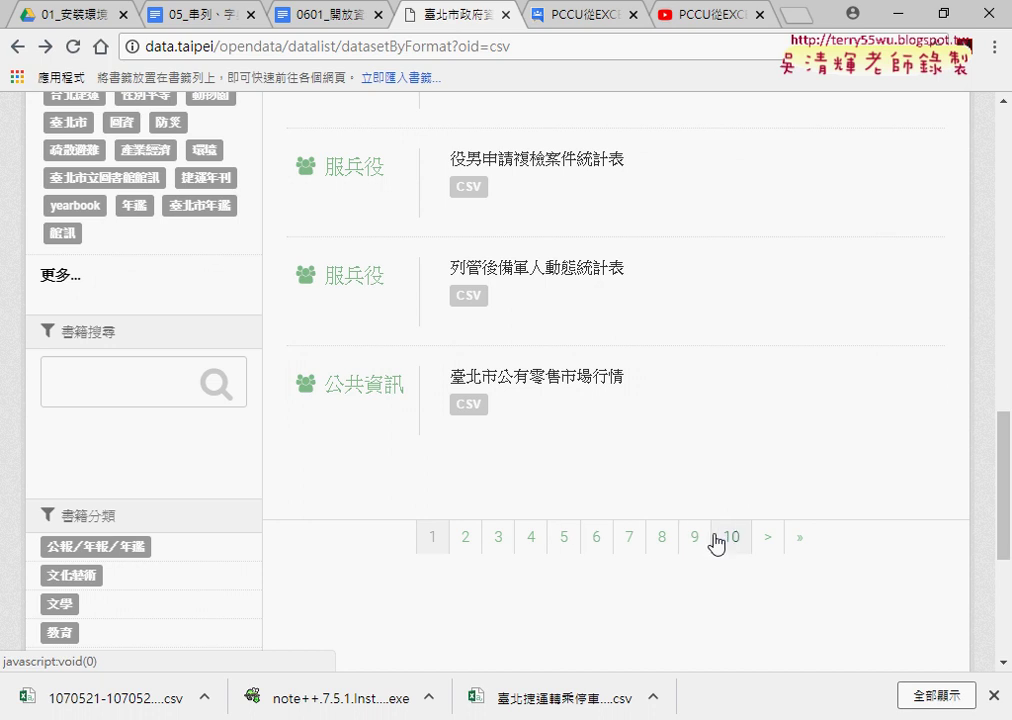
{"action": "left_click", "coordinate": [741, 550]}
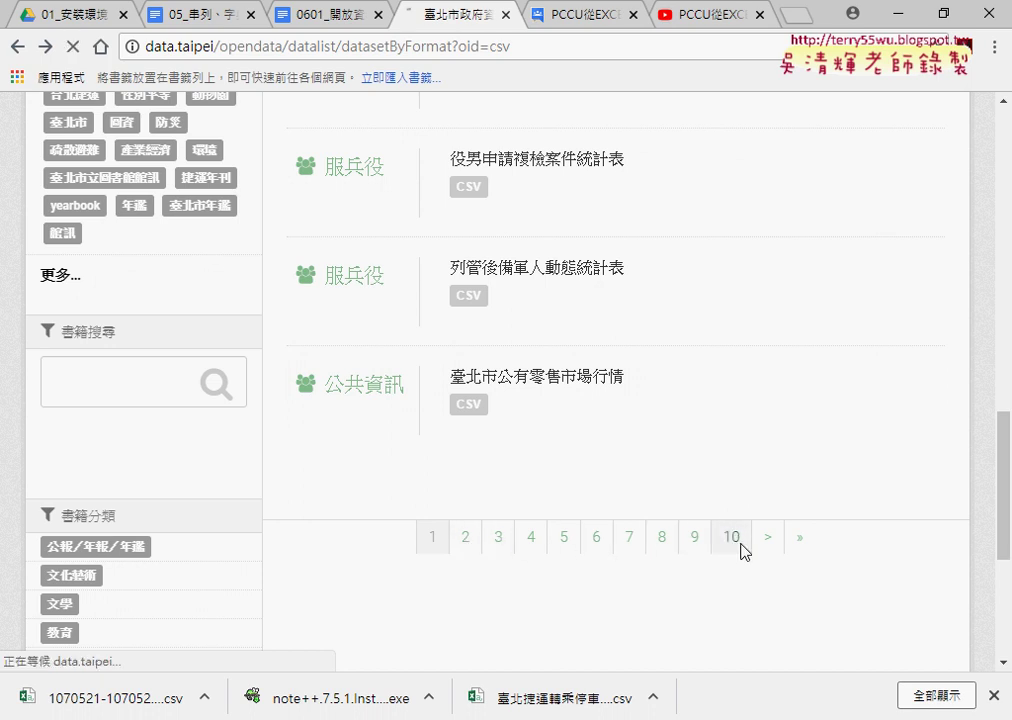
{"action": "scroll", "coordinate": [741, 552], "scroll_direction": "down", "scroll_amount": 7}
{"action": "scroll", "coordinate": [743, 553], "scroll_direction": "up", "scroll_amount": 5}
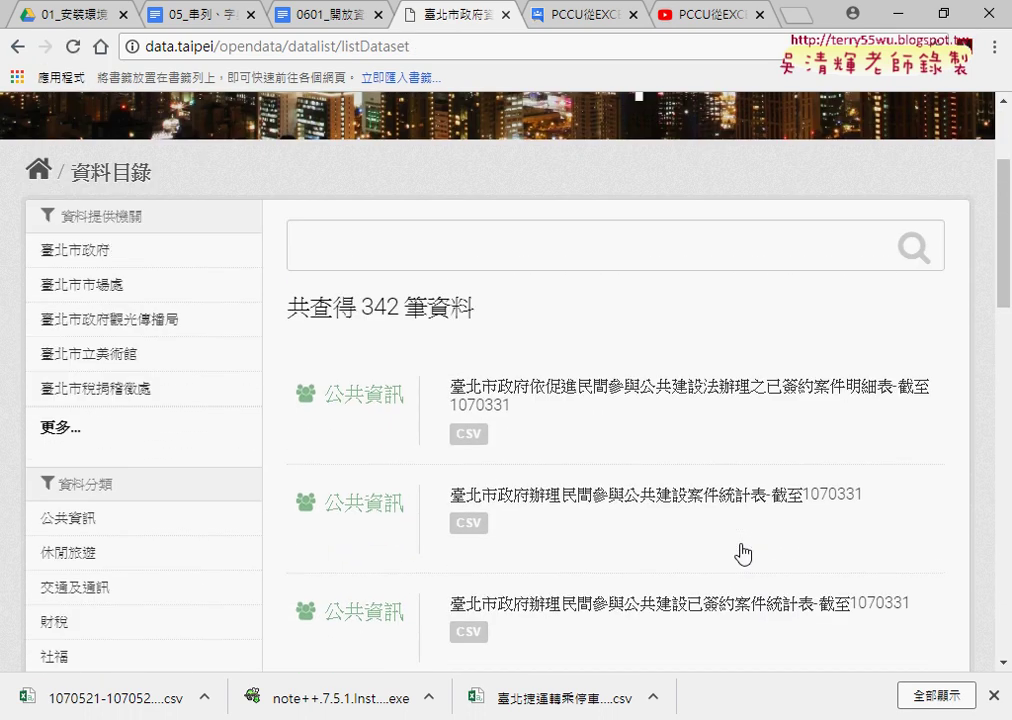
{"action": "scroll", "coordinate": [648, 398], "scroll_direction": "down", "scroll_amount": 7}
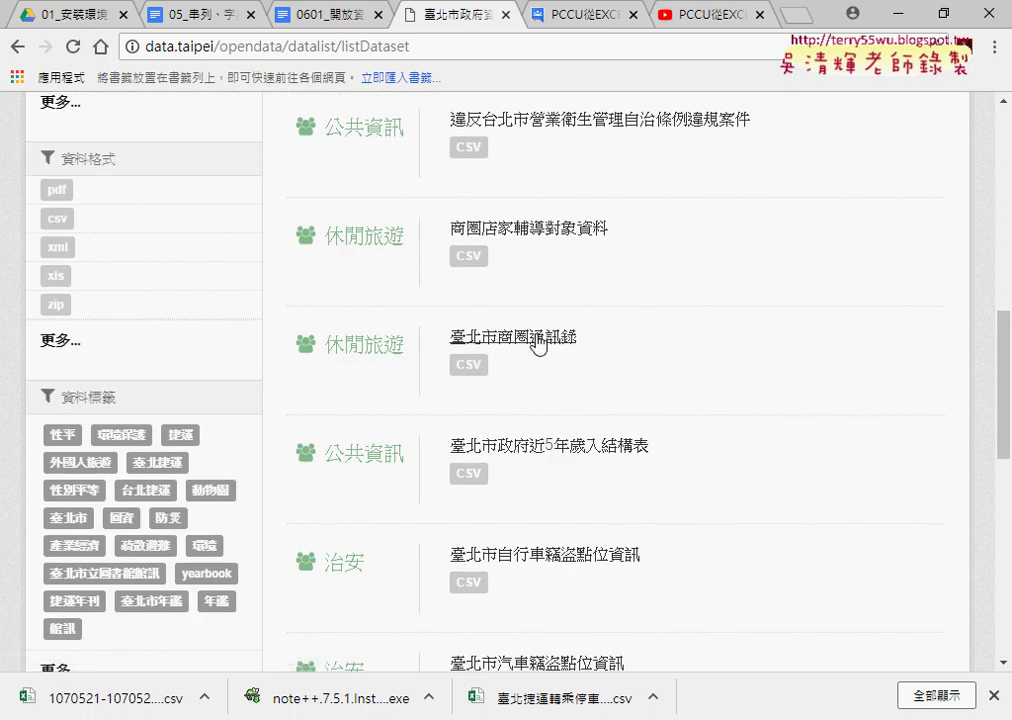
{"action": "scroll", "coordinate": [608, 440], "scroll_direction": "down", "scroll_amount": 1}
- Return to the first page of CSV datasets, expand the data format filters and filter the catalogue by json
{"action": "left_click", "coordinate": [18, 46]}
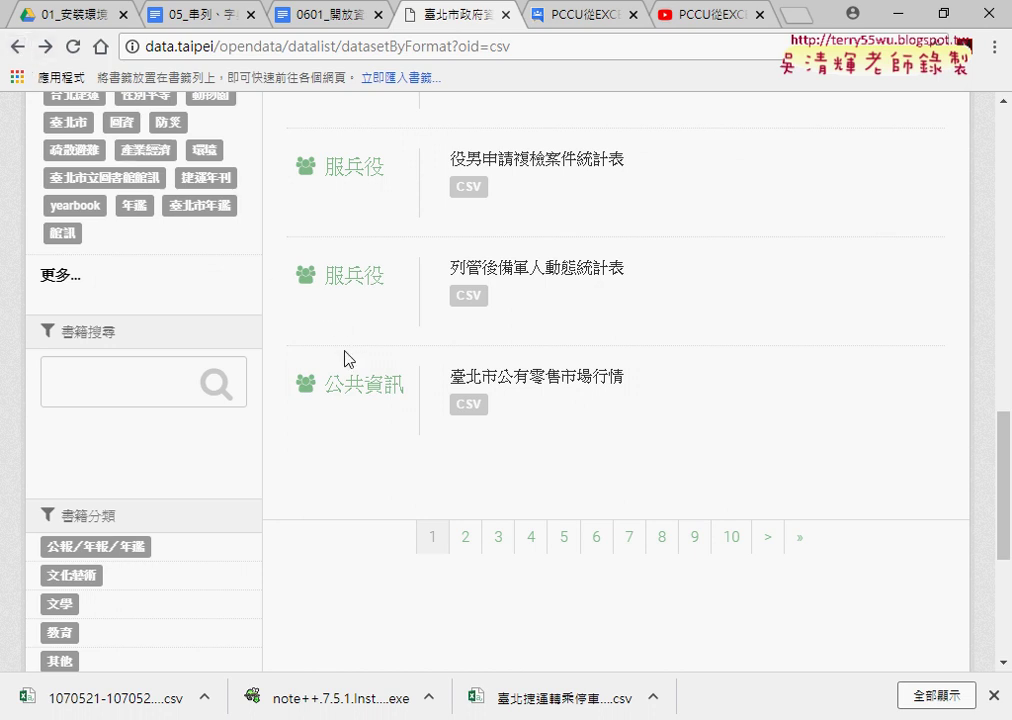
{"action": "scroll", "coordinate": [344, 358], "scroll_direction": "down", "scroll_amount": 3}
{"action": "scroll", "coordinate": [344, 358], "scroll_direction": "up", "scroll_amount": 6}
{"action": "scroll", "coordinate": [344, 358], "scroll_direction": "up", "scroll_amount": 1}
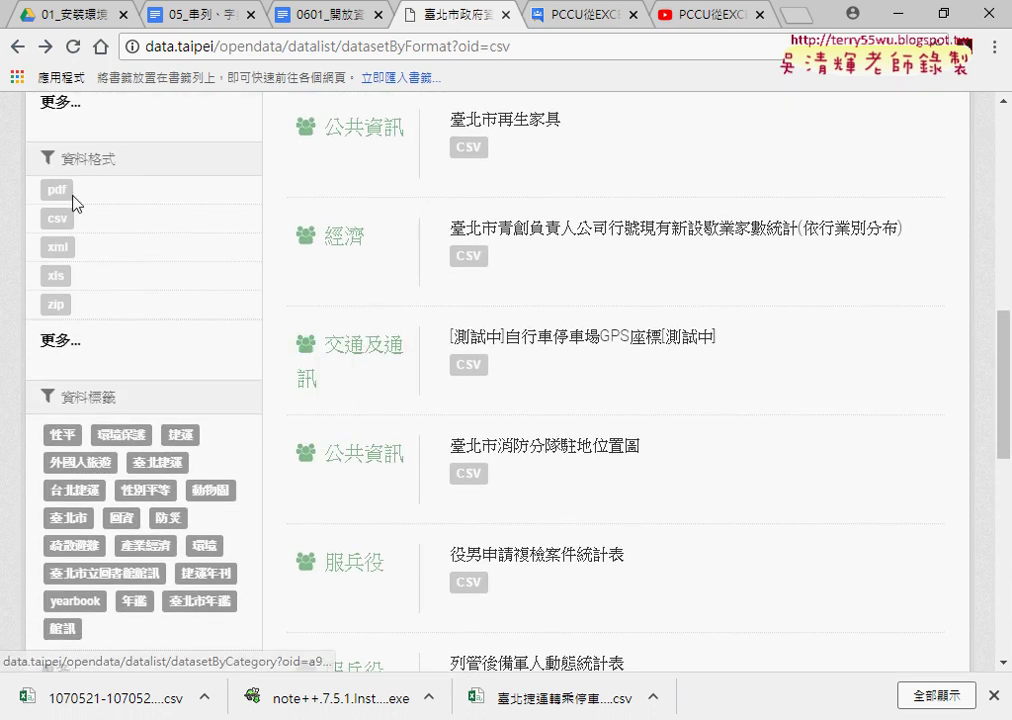
{"action": "left_click", "coordinate": [60, 341]}
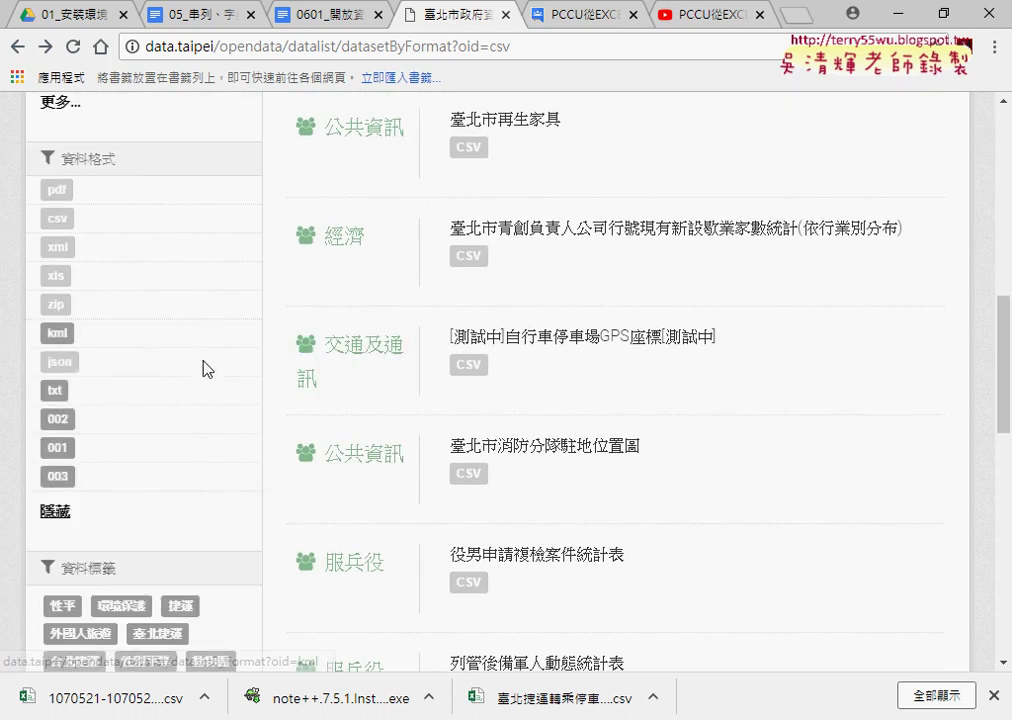
{"action": "left_click", "coordinate": [66, 373]}
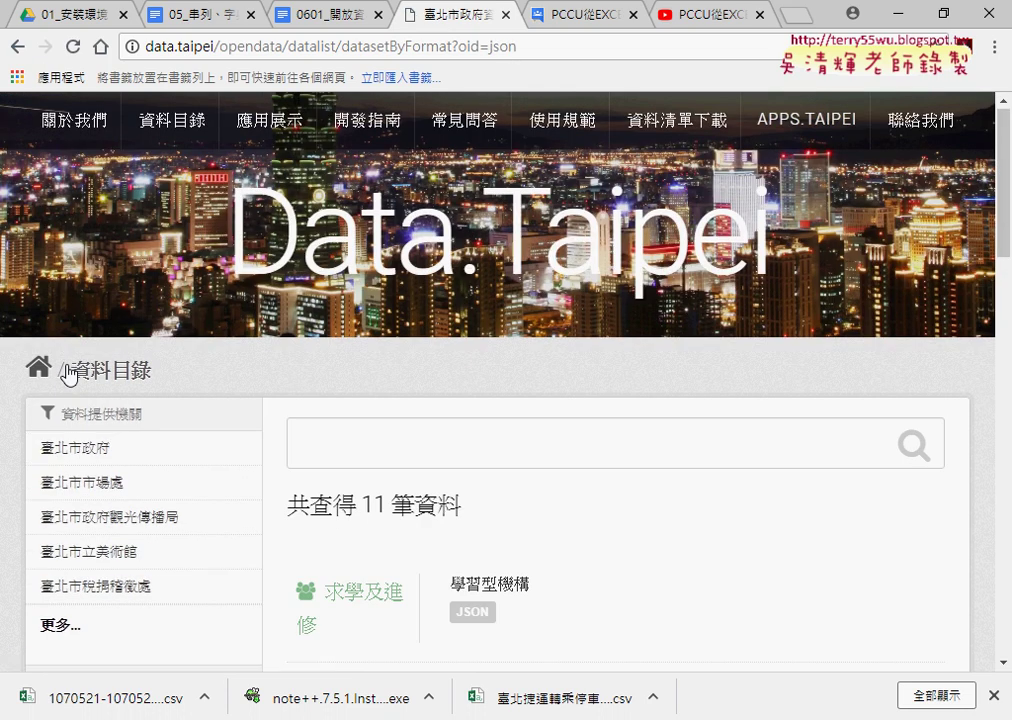
- Look through the JSON datasets and open the 臺北市公園景點 dataset
{"action": "scroll", "coordinate": [596, 486], "scroll_direction": "down", "scroll_amount": 4}
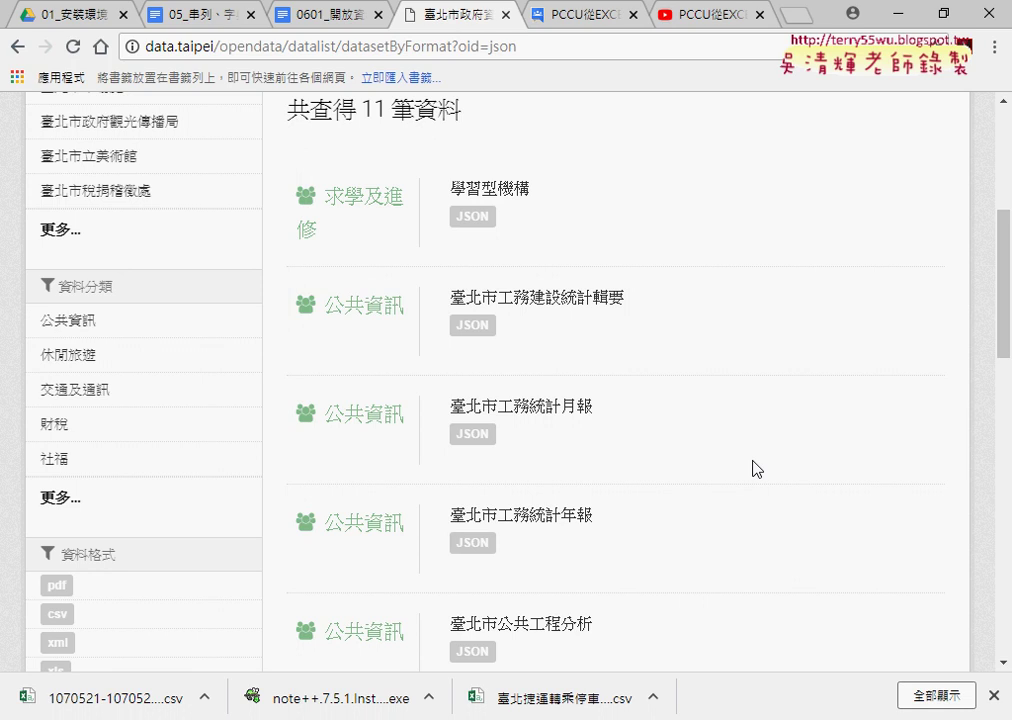
{"action": "scroll", "coordinate": [762, 469], "scroll_direction": "down", "scroll_amount": 5}
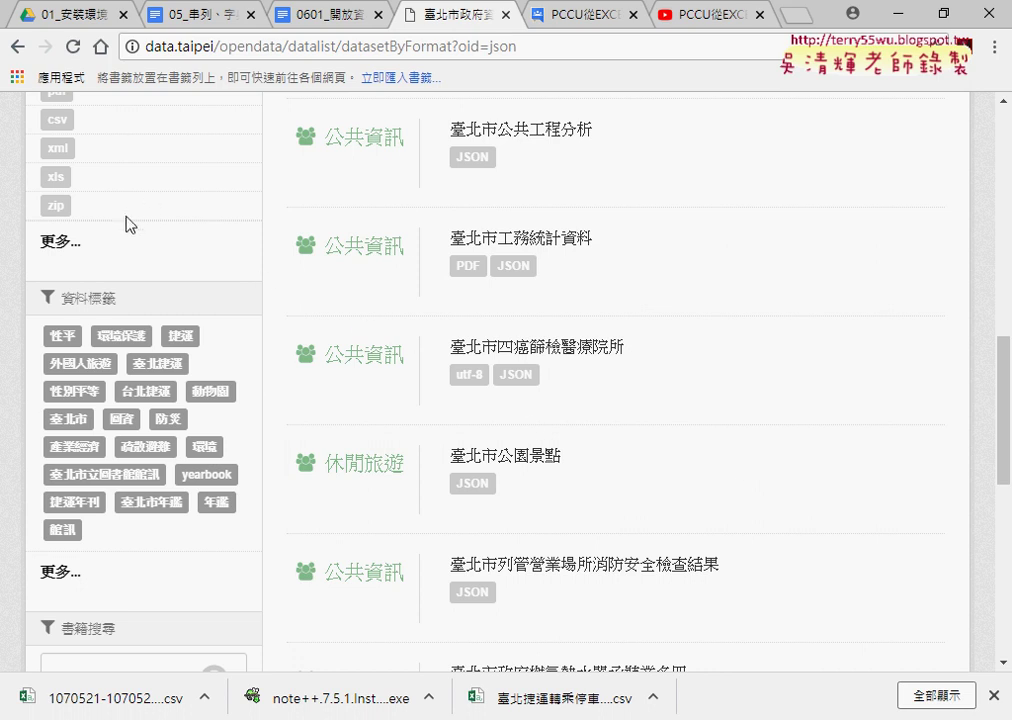
{"action": "left_click", "coordinate": [66, 243]}
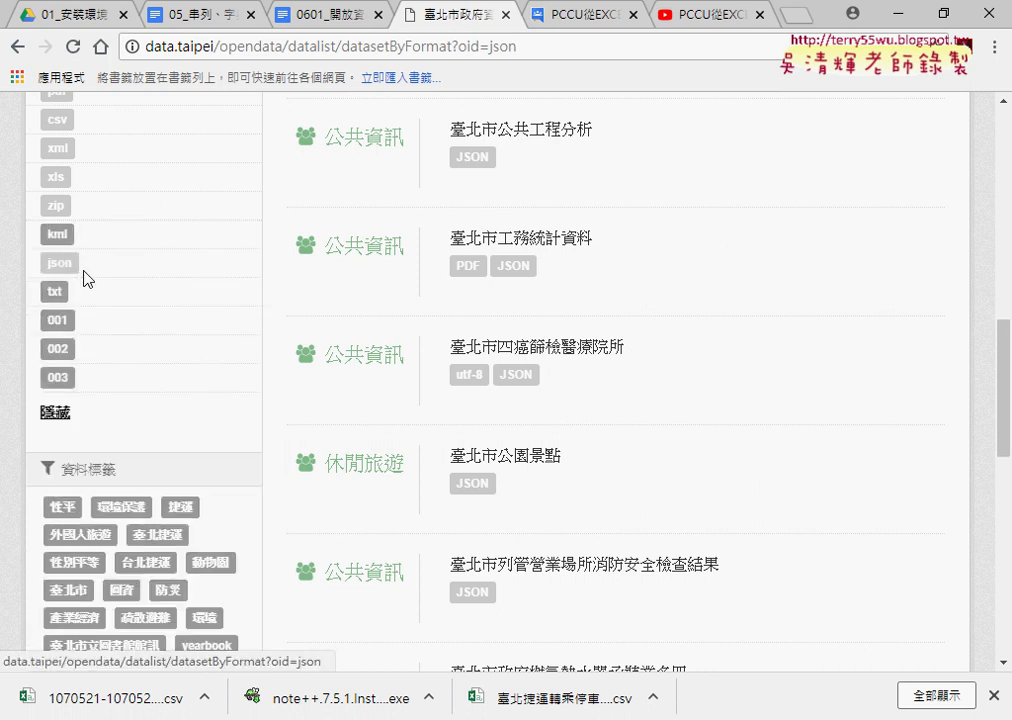
{"action": "left_click", "coordinate": [537, 462]}
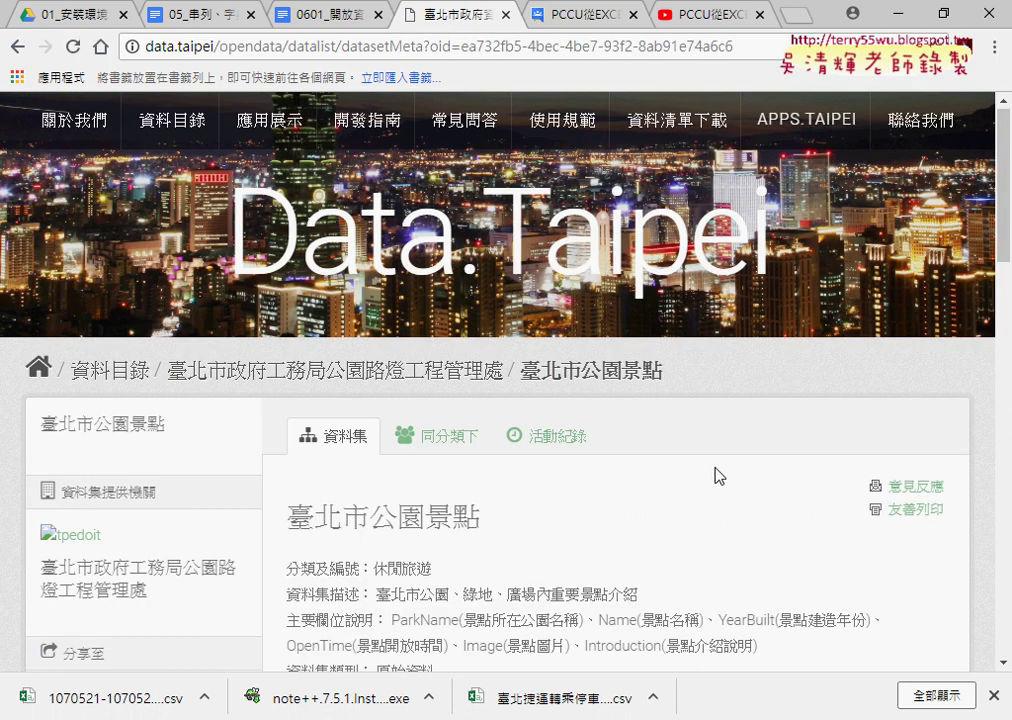
- Preview the data table of the 臺北市公園景點介紹 JSON resource
{"action": "scroll", "coordinate": [715, 475], "scroll_direction": "down", "scroll_amount": 4}
{"action": "left_click", "coordinate": [885, 393]}
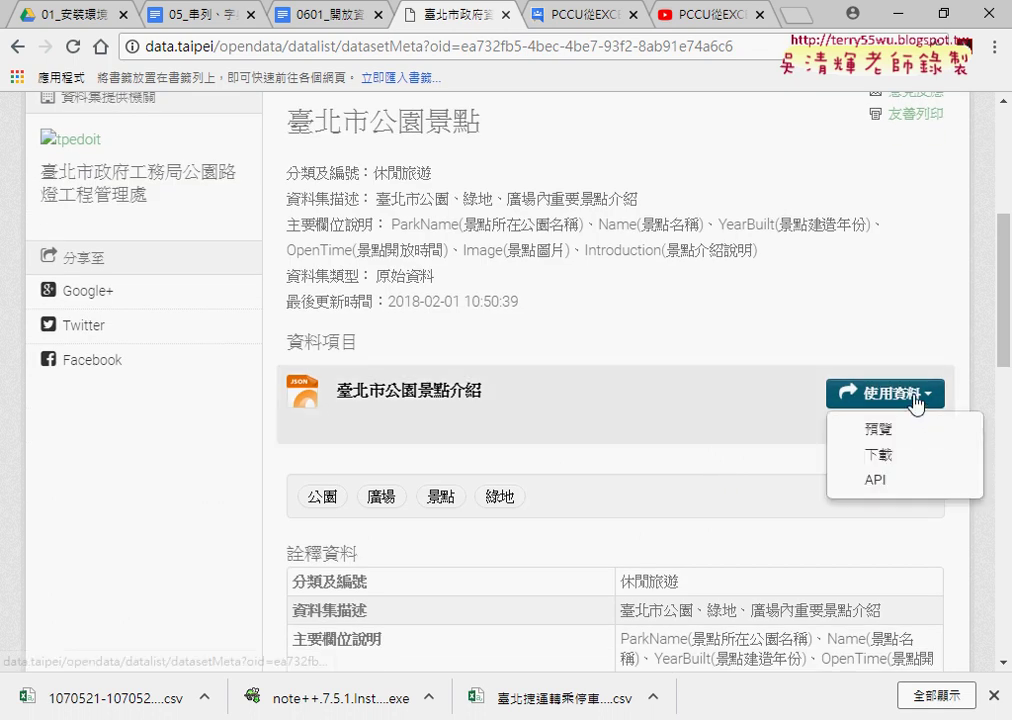
{"action": "left_click", "coordinate": [878, 428]}
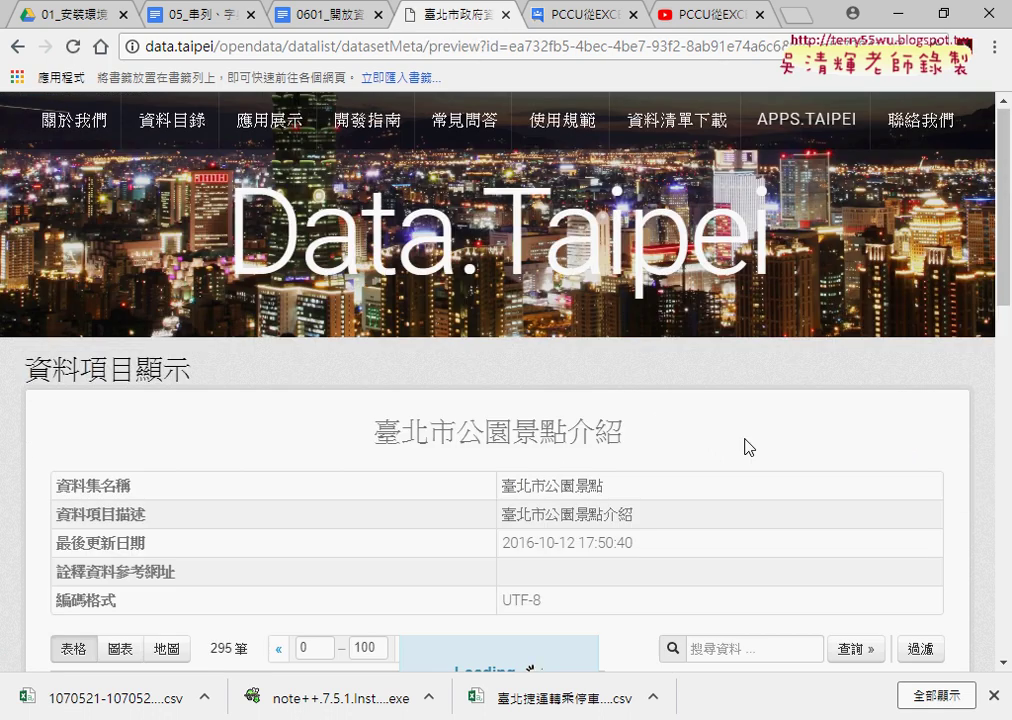
{"action": "scroll", "coordinate": [759, 443], "scroll_direction": "down", "scroll_amount": 5}
{"action": "scroll", "coordinate": [748, 447], "scroll_direction": "up", "scroll_amount": 3}
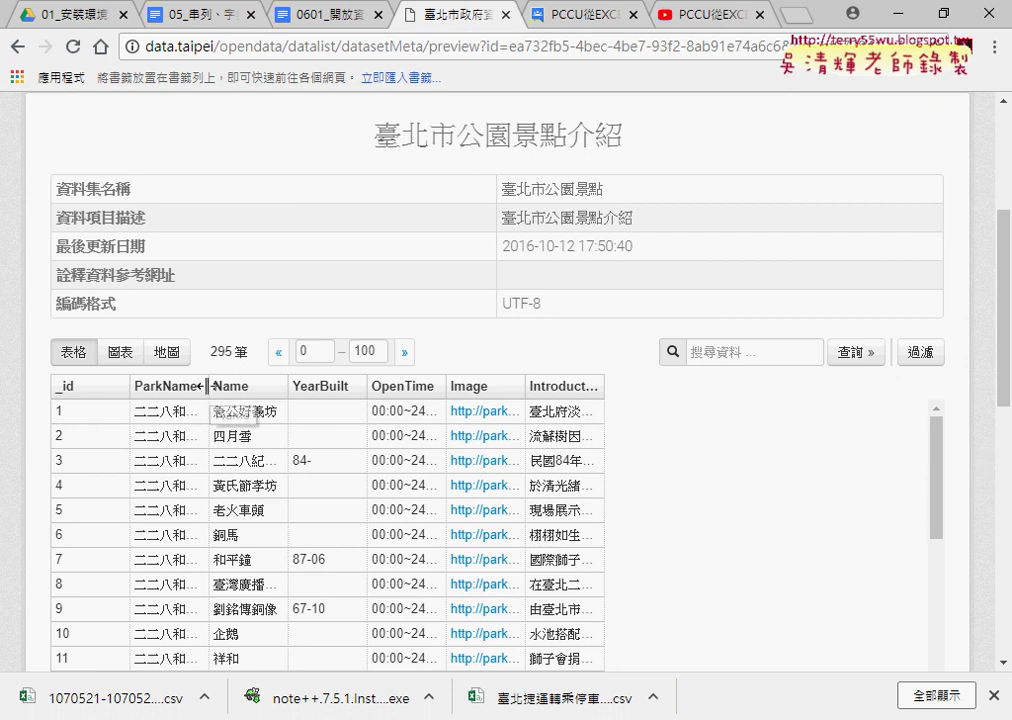
- Widen the ParkName and Name columns of the preview table and sort the rows by _id ascending
{"action": "left_click_drag", "start_coordinate": [209, 386], "coordinate": [241, 387]}
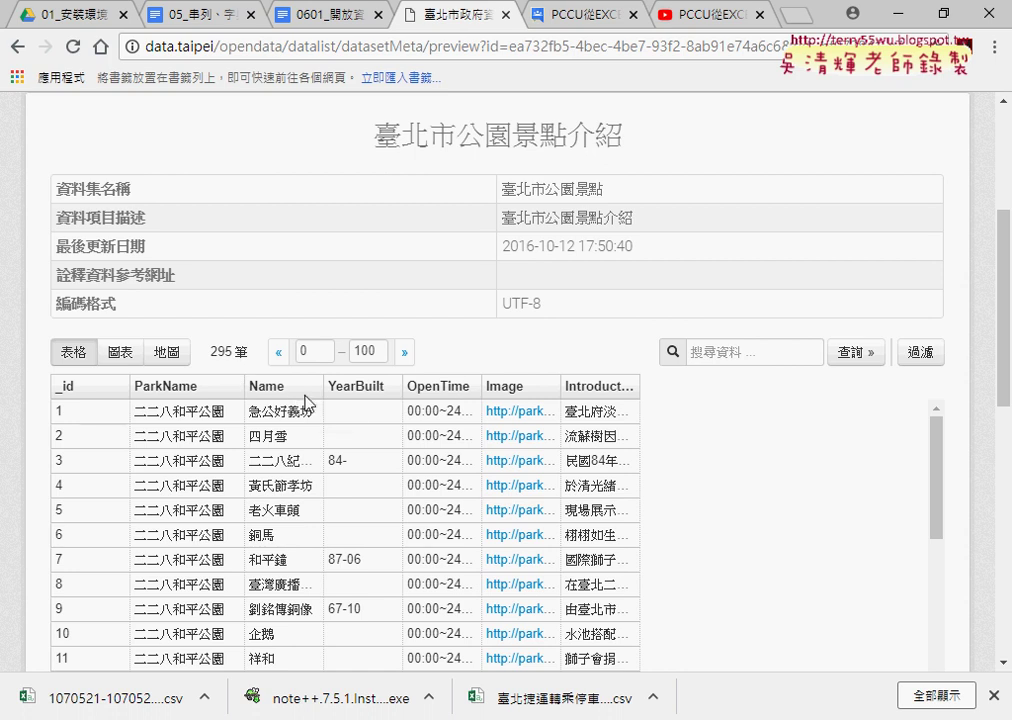
{"action": "left_click", "coordinate": [326, 387]}
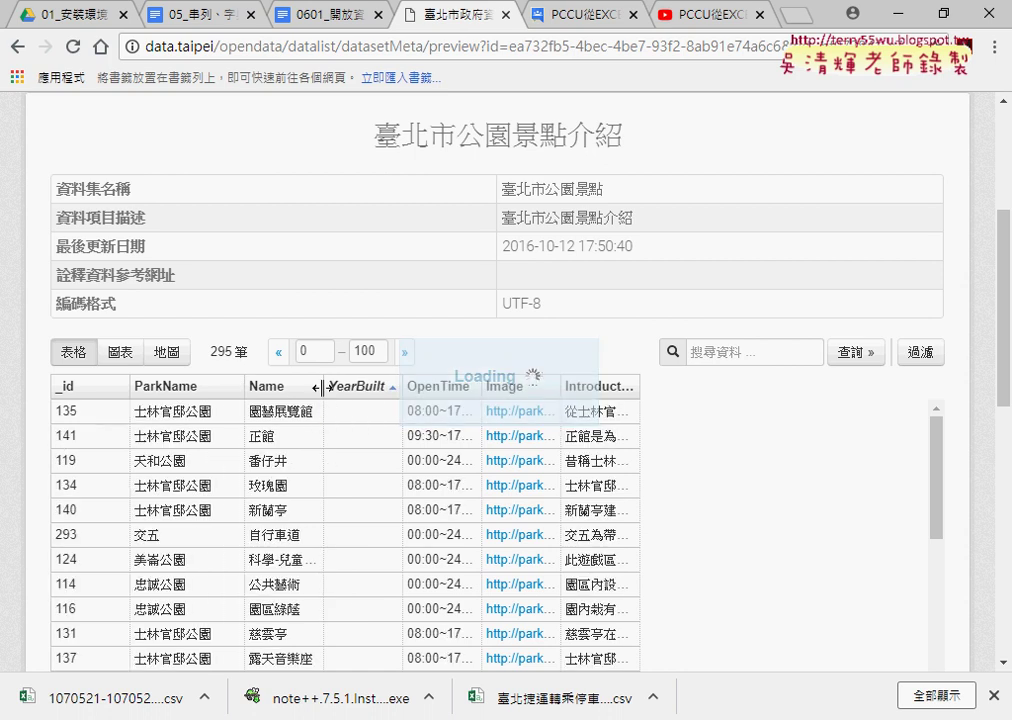
{"action": "left_click", "coordinate": [198, 387]}
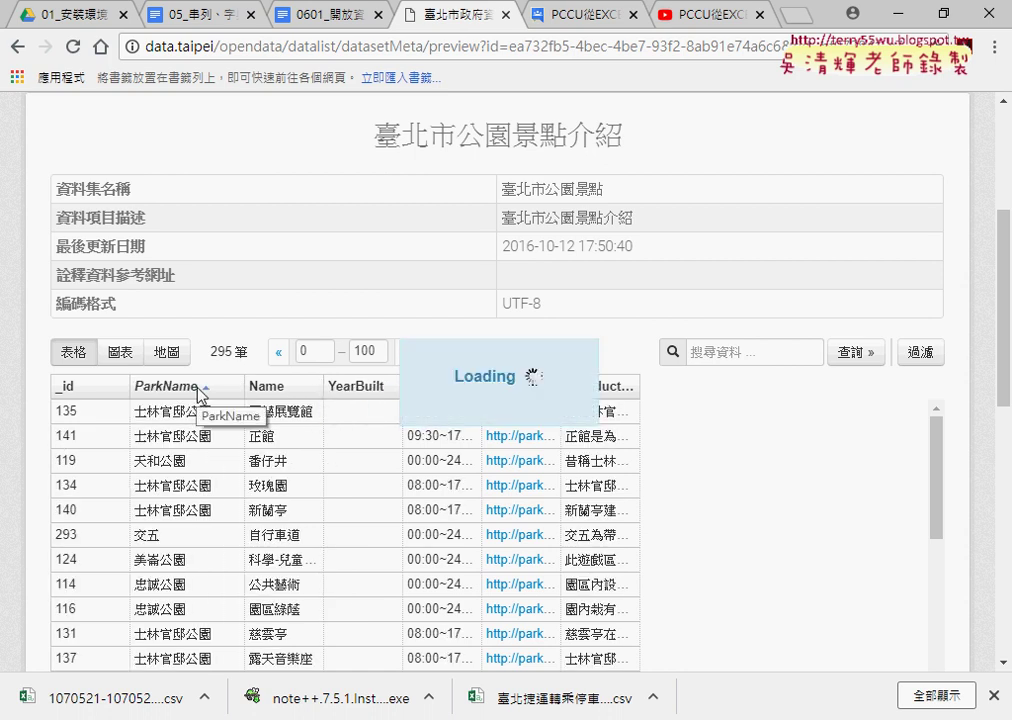
{"action": "left_click", "coordinate": [77, 389]}
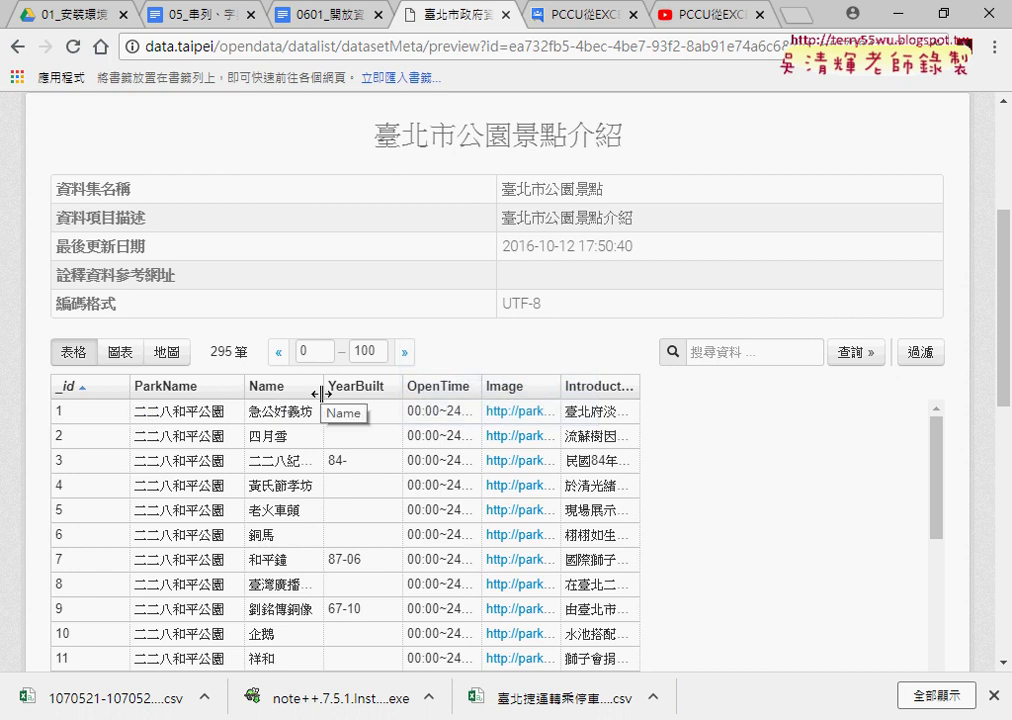
{"action": "left_click_drag", "start_coordinate": [320, 393], "coordinate": [382, 393]}
{"action": "scroll", "coordinate": [436, 470], "scroll_direction": "down", "scroll_amount": 1}
{"action": "scroll", "coordinate": [253, 455], "scroll_direction": "up", "scroll_amount": 1}
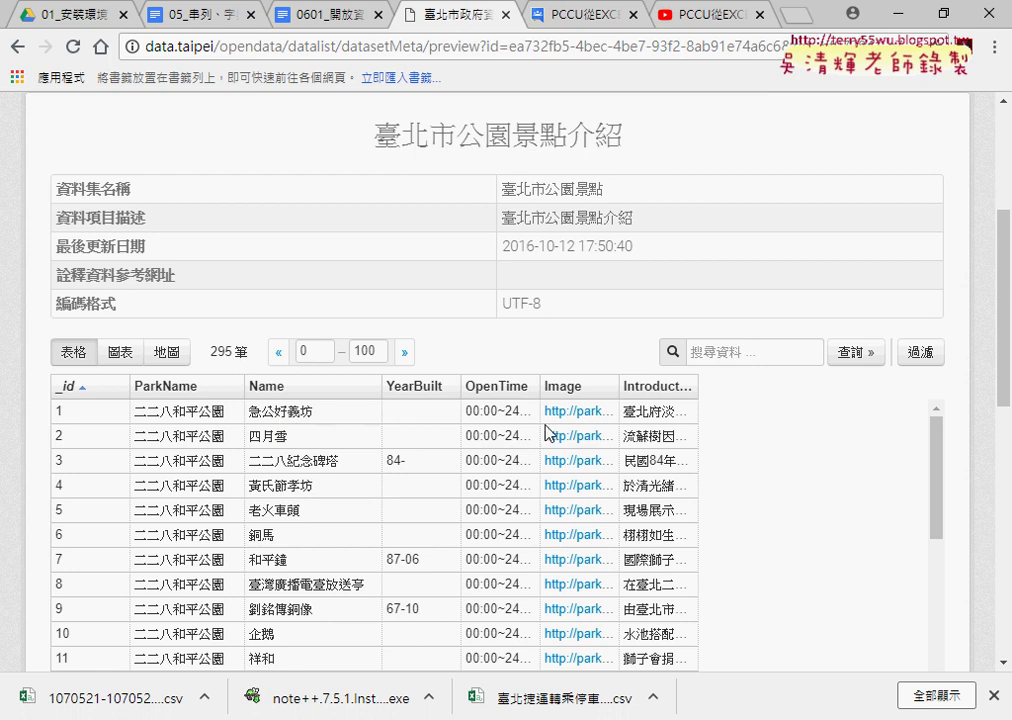
- Widen the Introduction column to read its descriptions, keeping the preview rows sorted by _id ascending
{"action": "left_click_drag", "start_coordinate": [702, 391], "coordinate": [913, 392]}
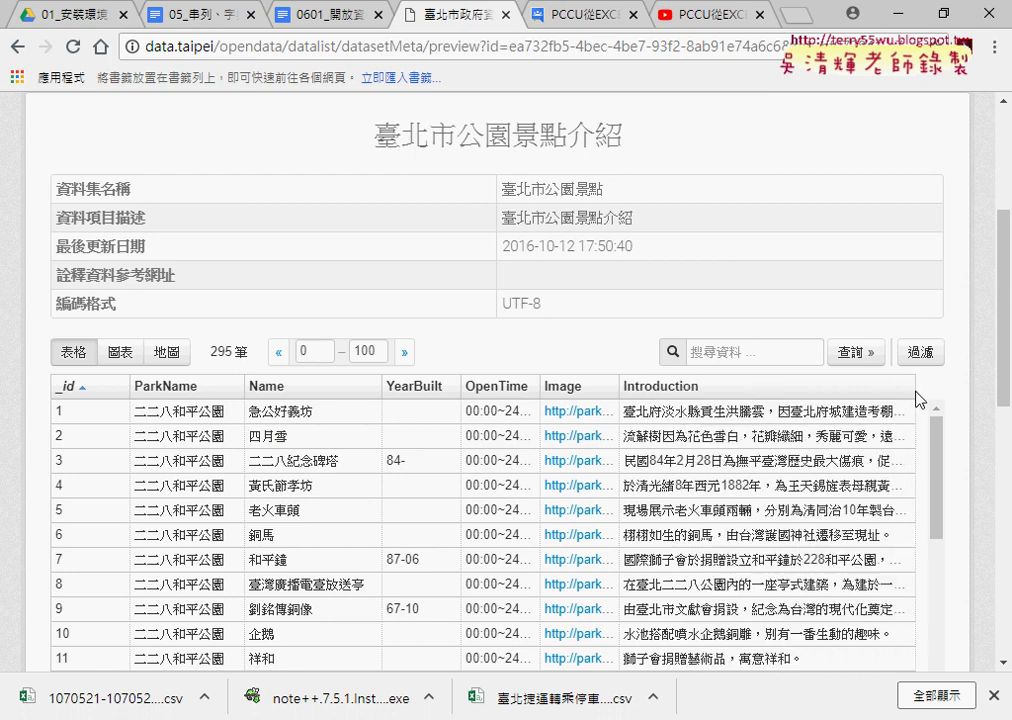
{"action": "left_click", "coordinate": [700, 386]}
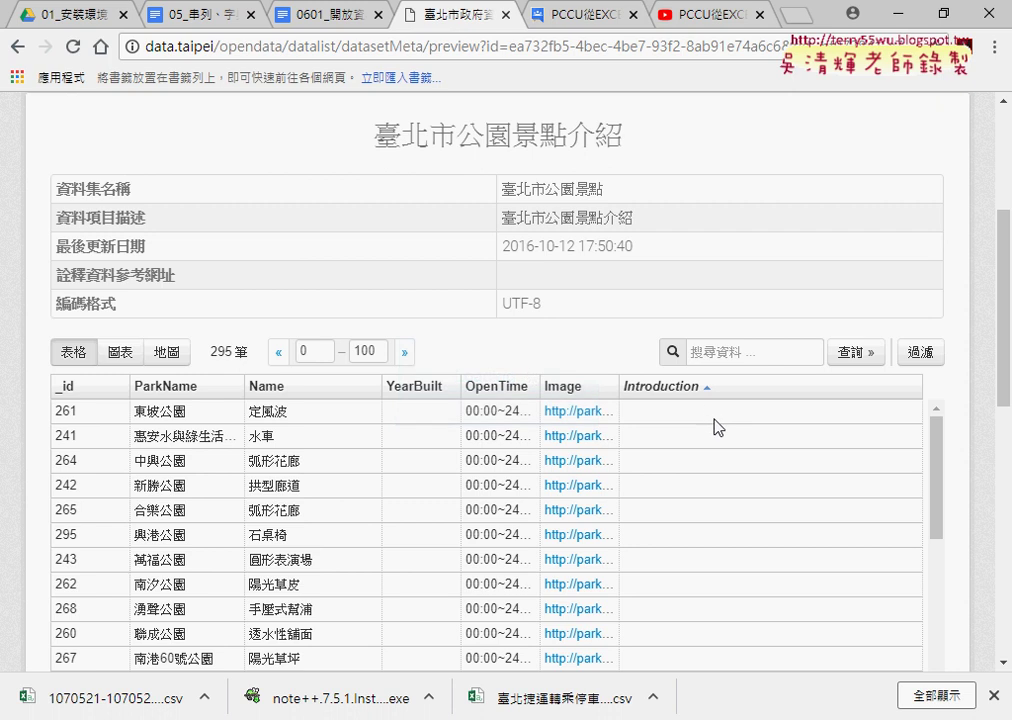
{"action": "scroll", "coordinate": [452, 468], "scroll_direction": "up", "scroll_amount": 3}
{"action": "scroll", "coordinate": [452, 468], "scroll_direction": "down", "scroll_amount": 3}
{"action": "left_click", "coordinate": [111, 388]}
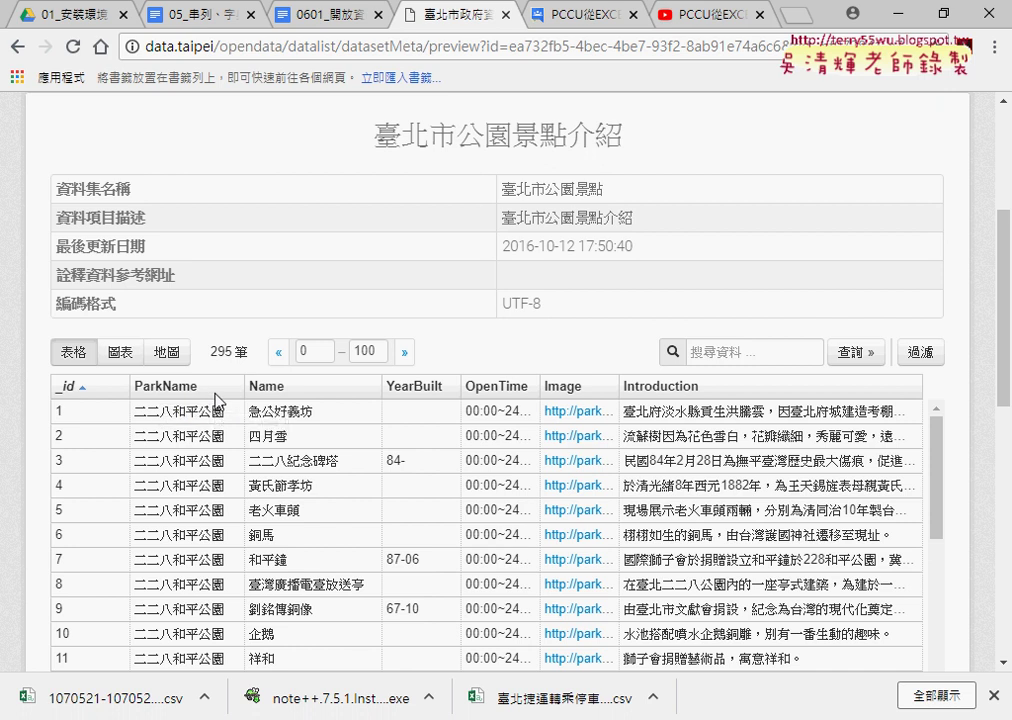
{"action": "mouse_move", "coordinate": [140, 395]}
{"action": "left_mouse_down"}
{"action": "mouse_move", "coordinate": [128, 389]}
{"action": "mouse_move", "coordinate": [194, 399]}
{"action": "mouse_move", "coordinate": [295, 372]}
{"action": "mouse_move", "coordinate": [298, 400]}
{"action": "mouse_move", "coordinate": [250, 396]}
{"action": "left_mouse_up"}
{"action": "left_click_drag", "start_coordinate": [395, 397], "coordinate": [437, 397]}
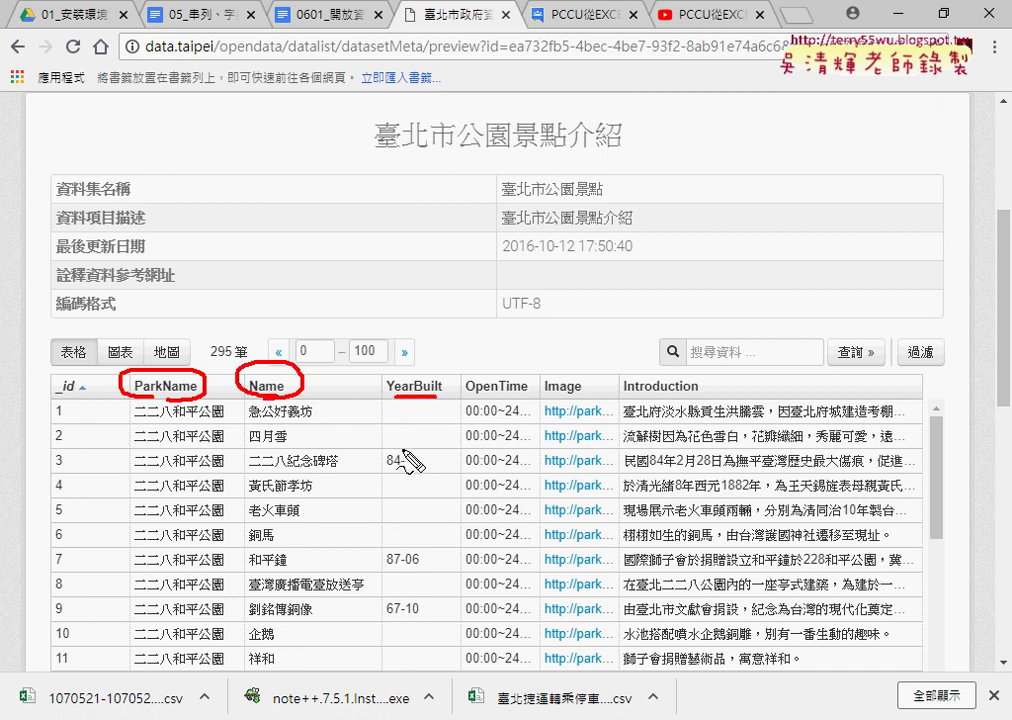
{"action": "left_click_drag", "start_coordinate": [526, 398], "coordinate": [467, 398]}
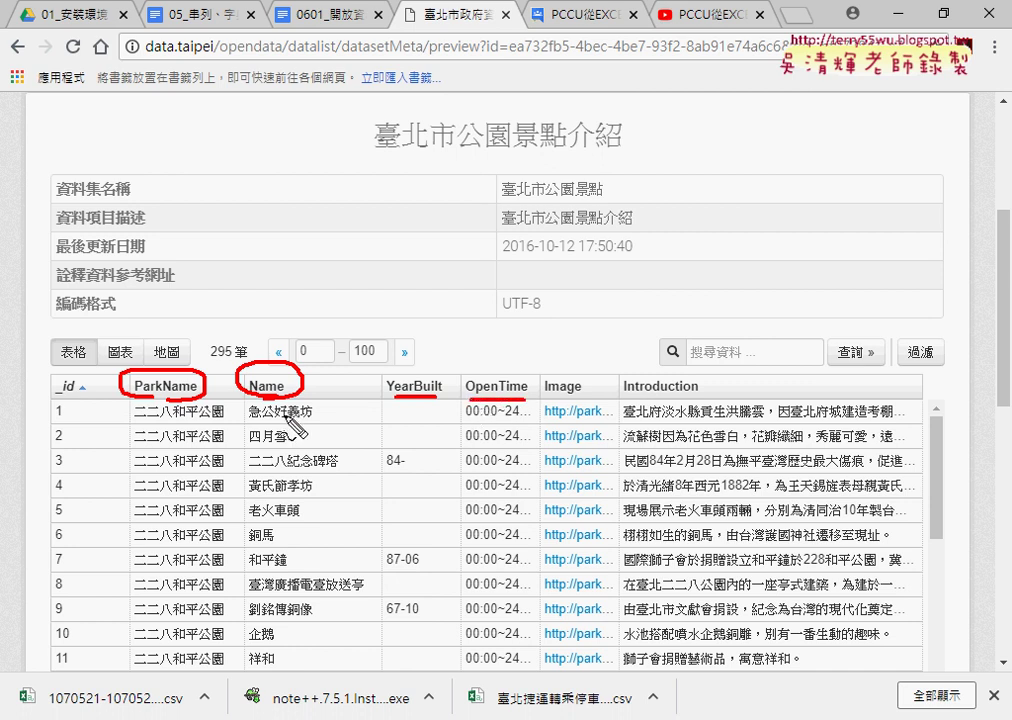
{"action": "mouse_move", "coordinate": [488, 373]}
{"action": "left_mouse_down"}
{"action": "mouse_move", "coordinate": [510, 349]}
{"action": "mouse_move", "coordinate": [511, 376]}
{"action": "left_mouse_up"}
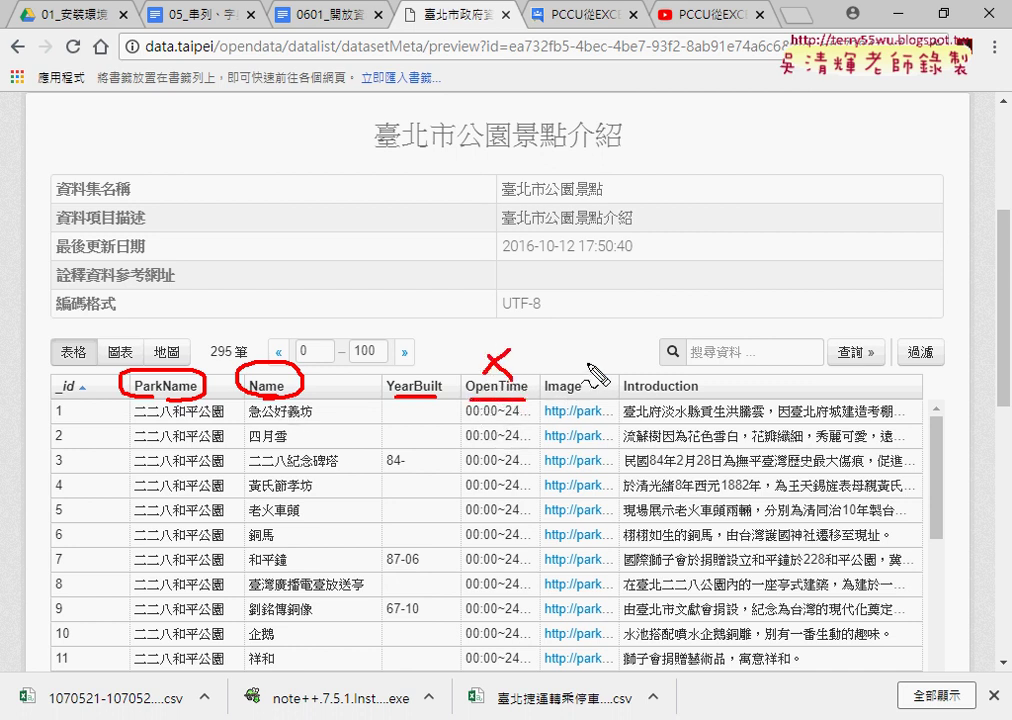
{"action": "left_click_drag", "start_coordinate": [624, 396], "coordinate": [702, 396]}
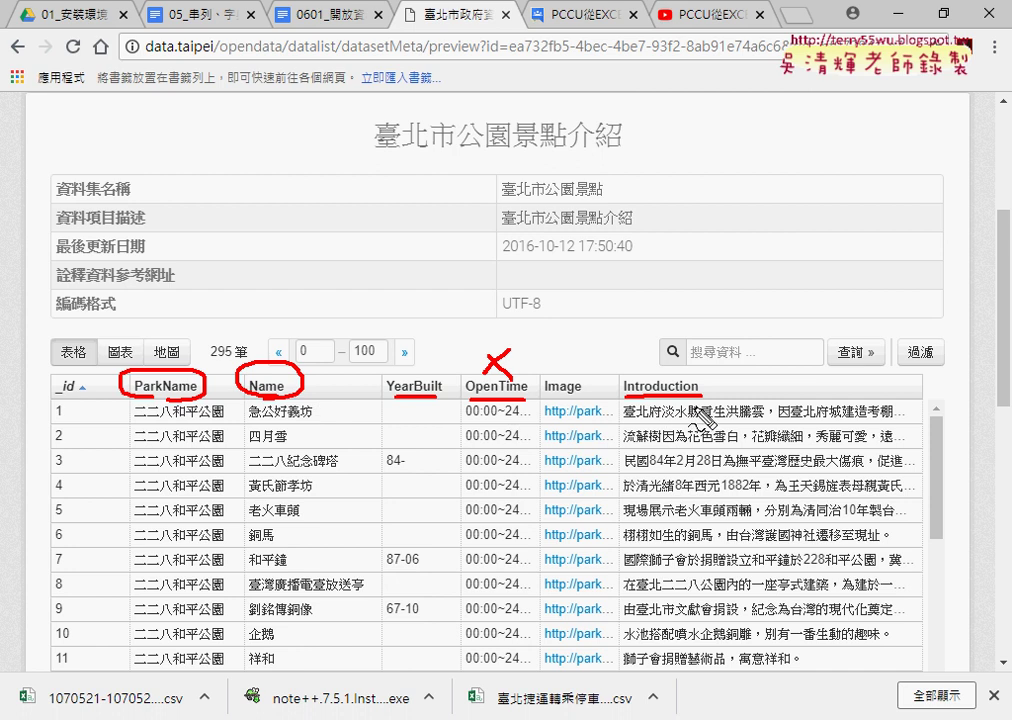
{"action": "key", "text": "Escape"}
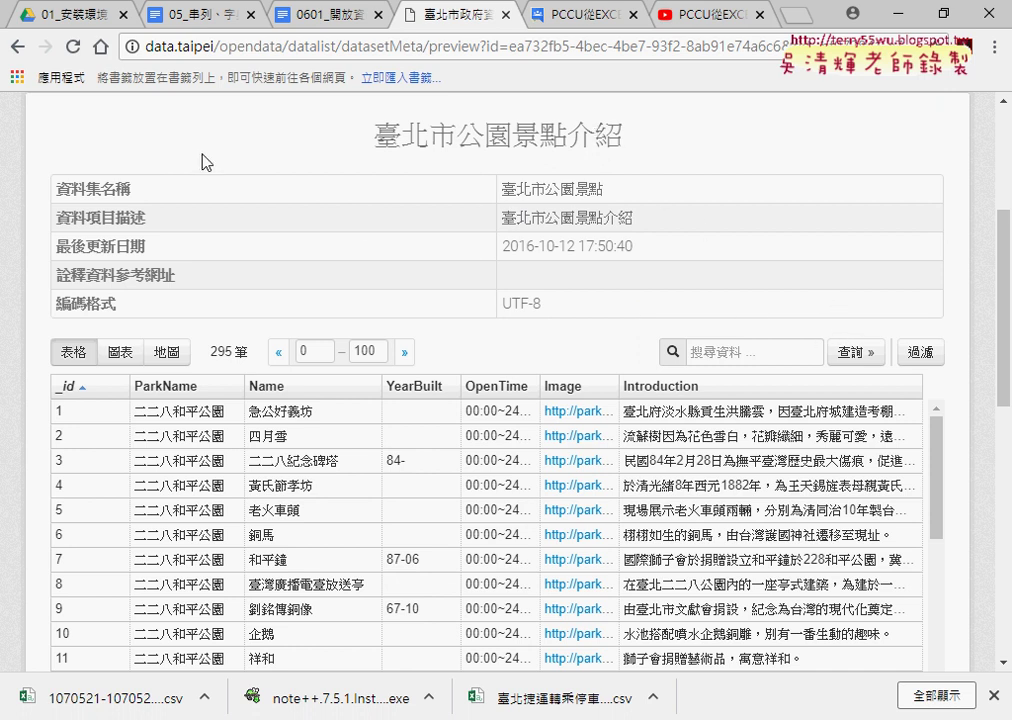
- Go back to the 臺北市公園景點 dataset page and copy the download link address of 臺北市公園景點介紹
{"action": "left_click", "coordinate": [18, 46]}
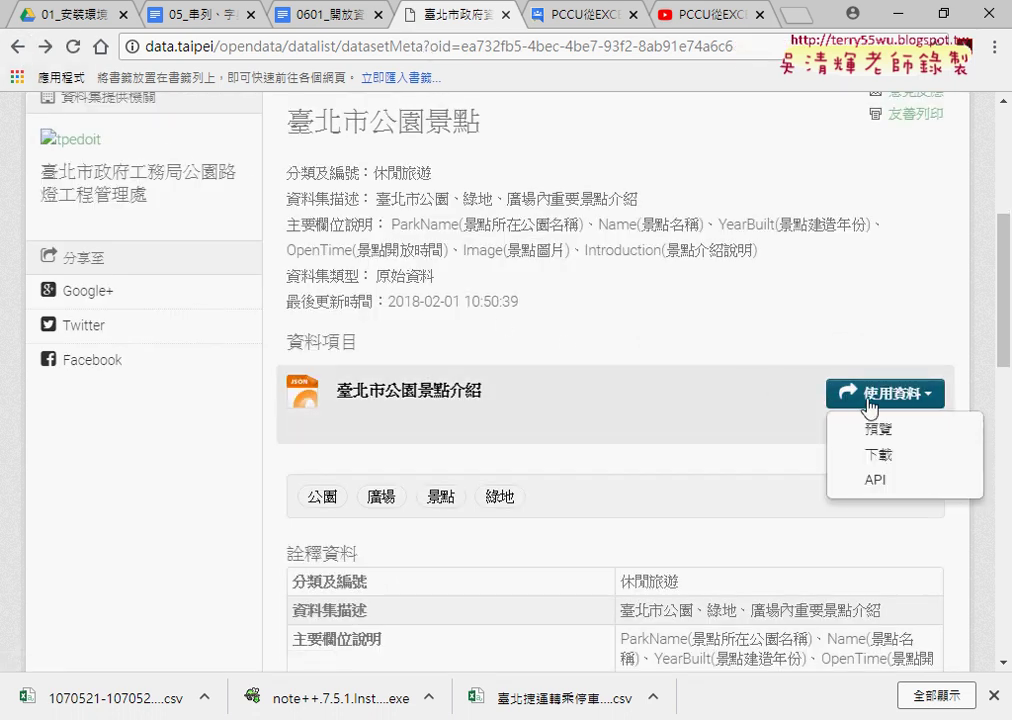
{"action": "mouse_move", "coordinate": [885, 394]}
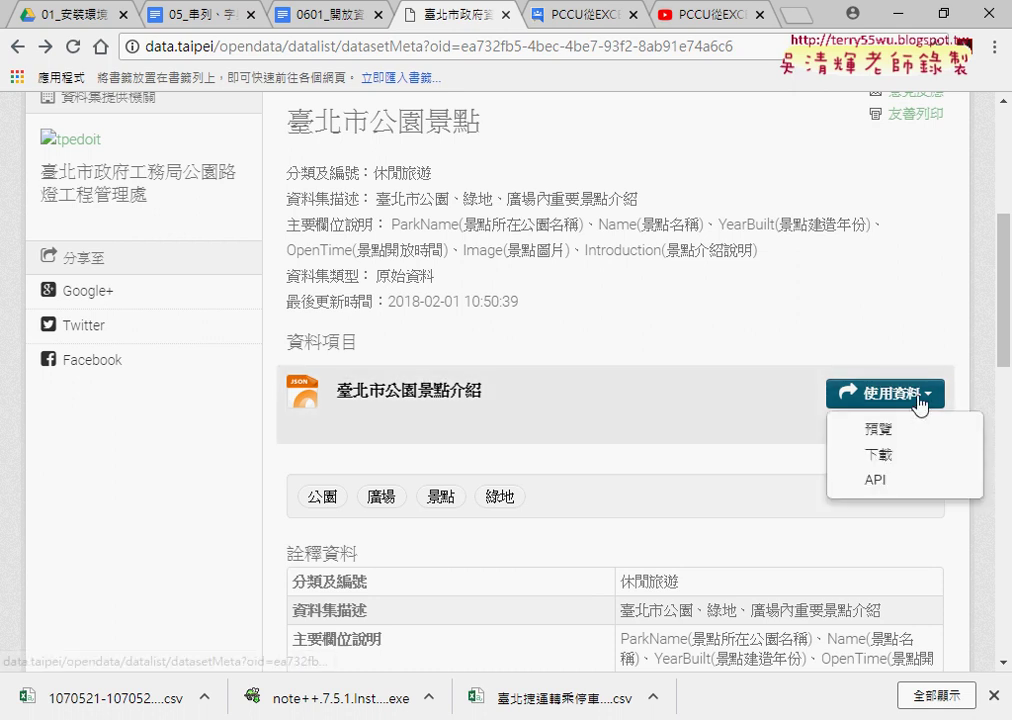
{"action": "right_click", "coordinate": [916, 462]}
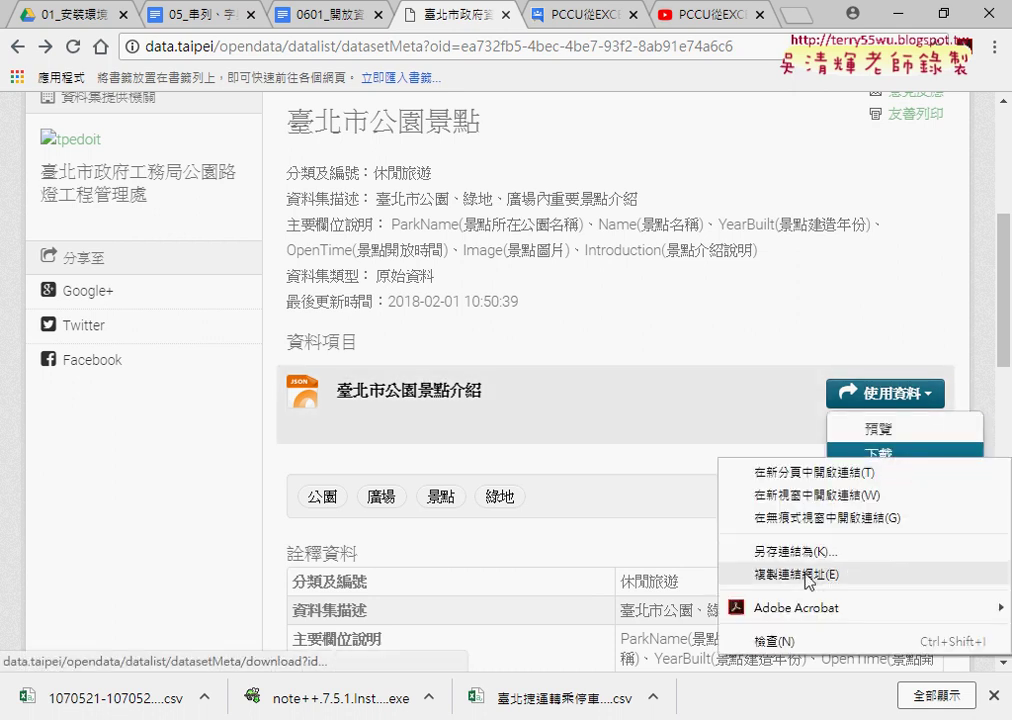
{"action": "left_click", "coordinate": [804, 576]}
- Download the 臺北市公園景點介紹 JSON file and show it in its folder
{"action": "mouse_move", "coordinate": [885, 394]}
{"action": "left_click", "coordinate": [890, 472]}
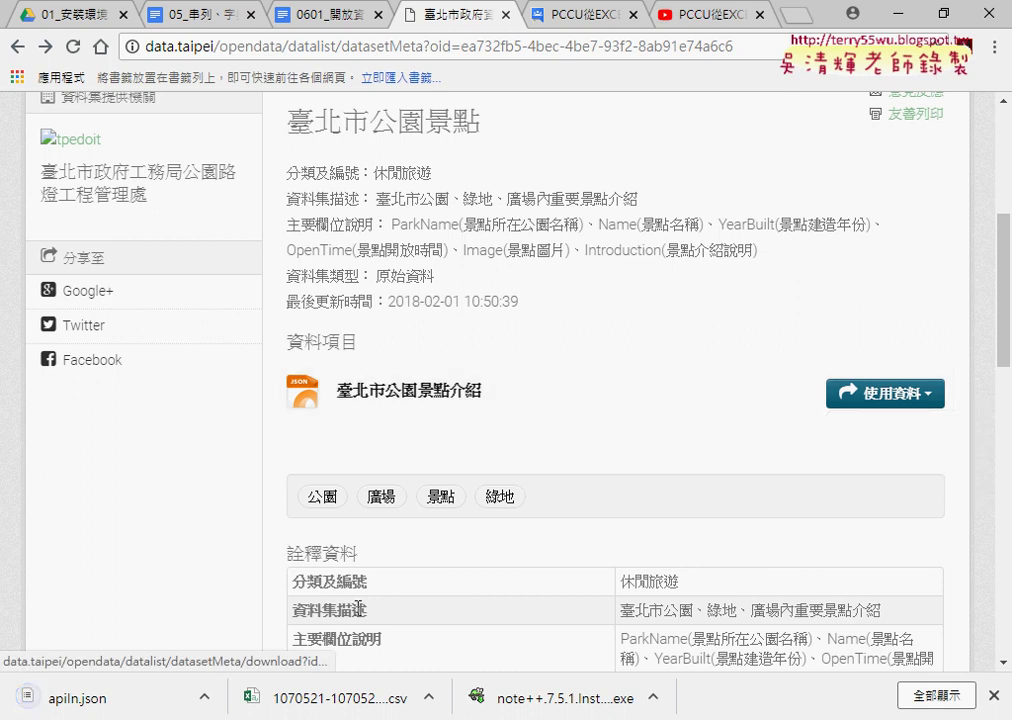
{"action": "left_click", "coordinate": [204, 697]}
{"action": "left_click", "coordinate": [272, 628]}
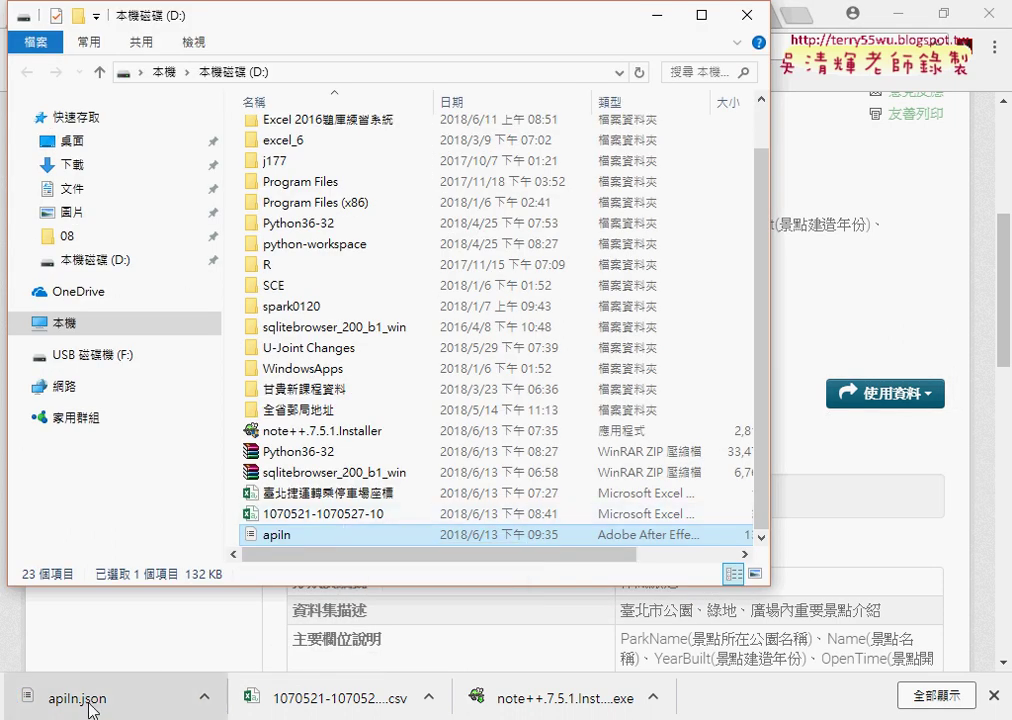
- Open the downloaded apiIn.json file from drive D: in Notepad++
{"action": "right_click", "coordinate": [347, 542]}
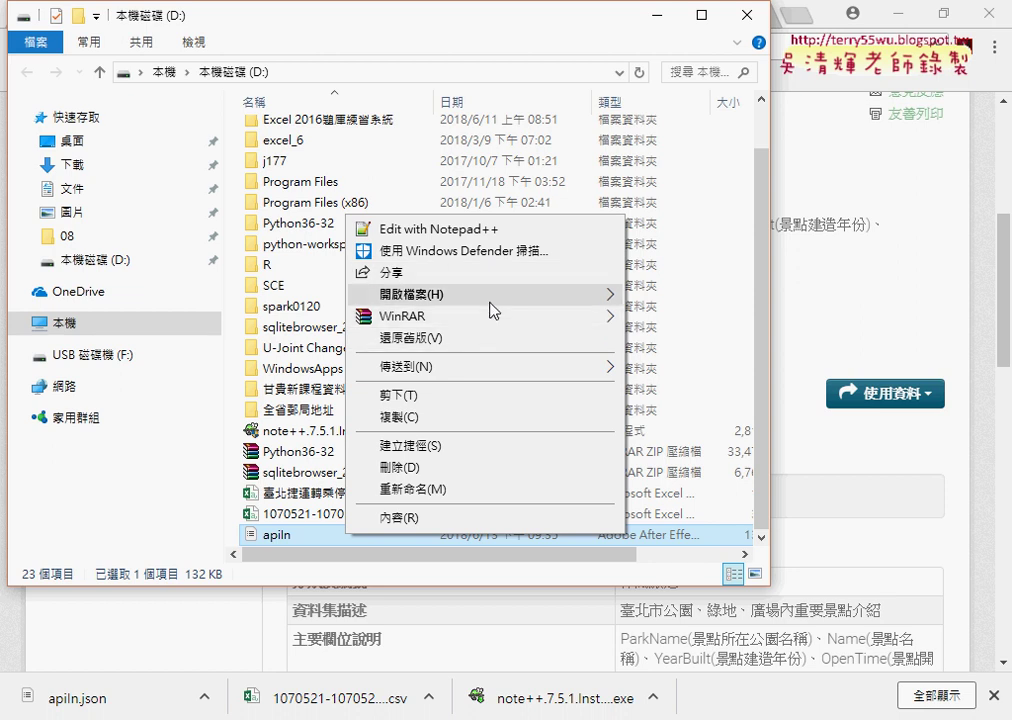
{"action": "mouse_move", "coordinate": [493, 303]}
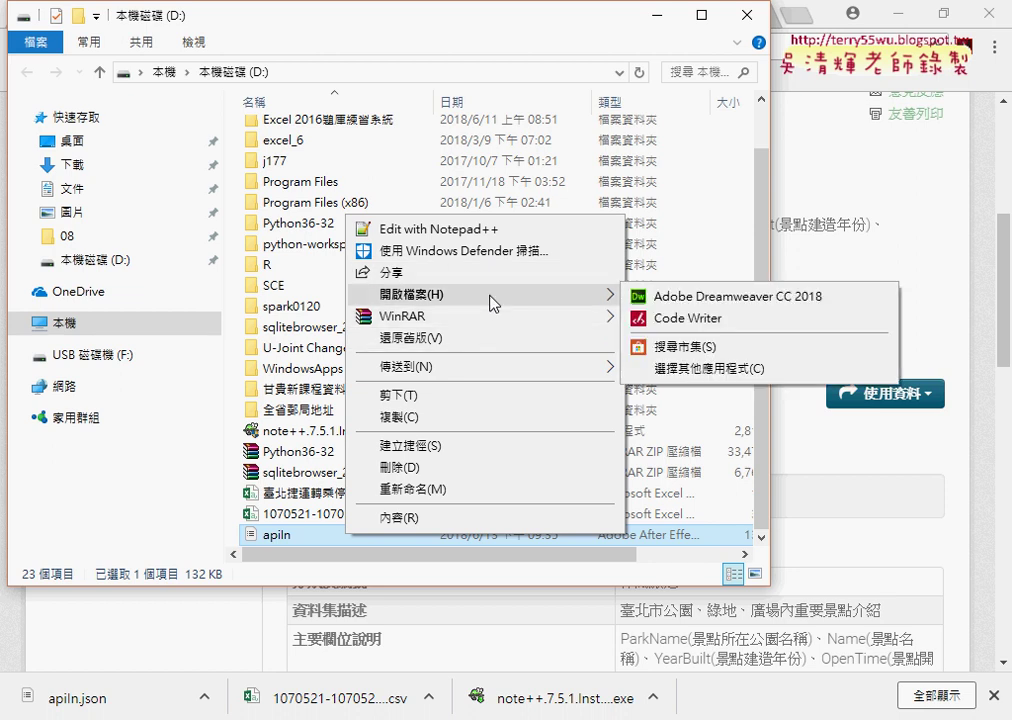
{"action": "left_click", "coordinate": [493, 229]}
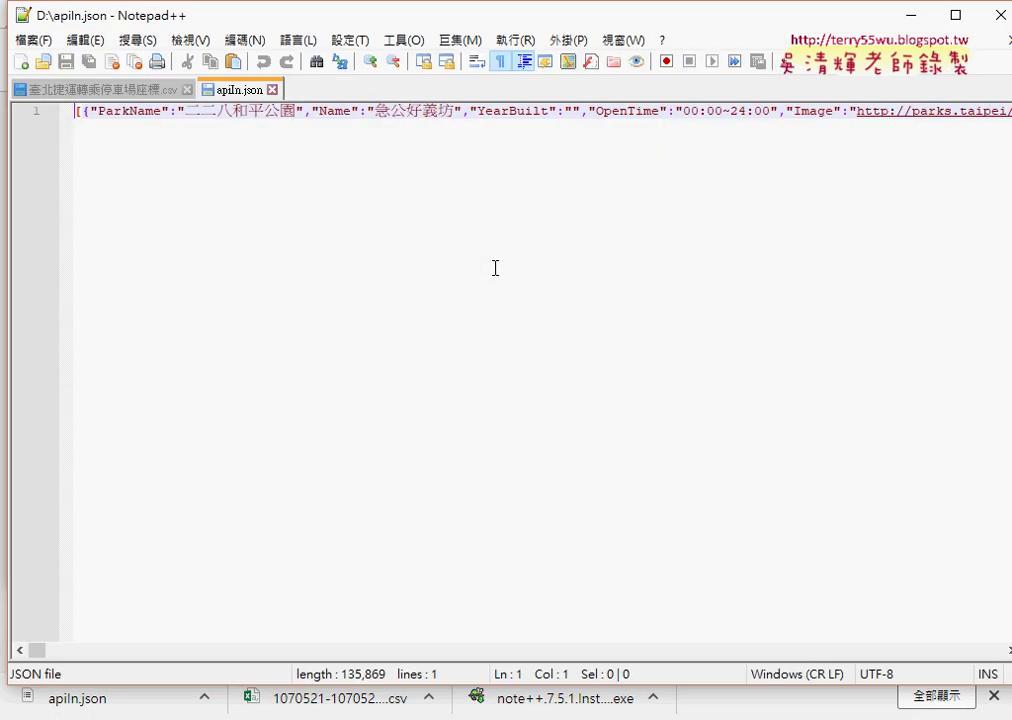
- Turn on word wrap (自動斷行) for apiIn.json and set its syntax highlighting language to JSON
{"action": "left_click_drag", "start_coordinate": [44, 656], "coordinate": [5, 650]}
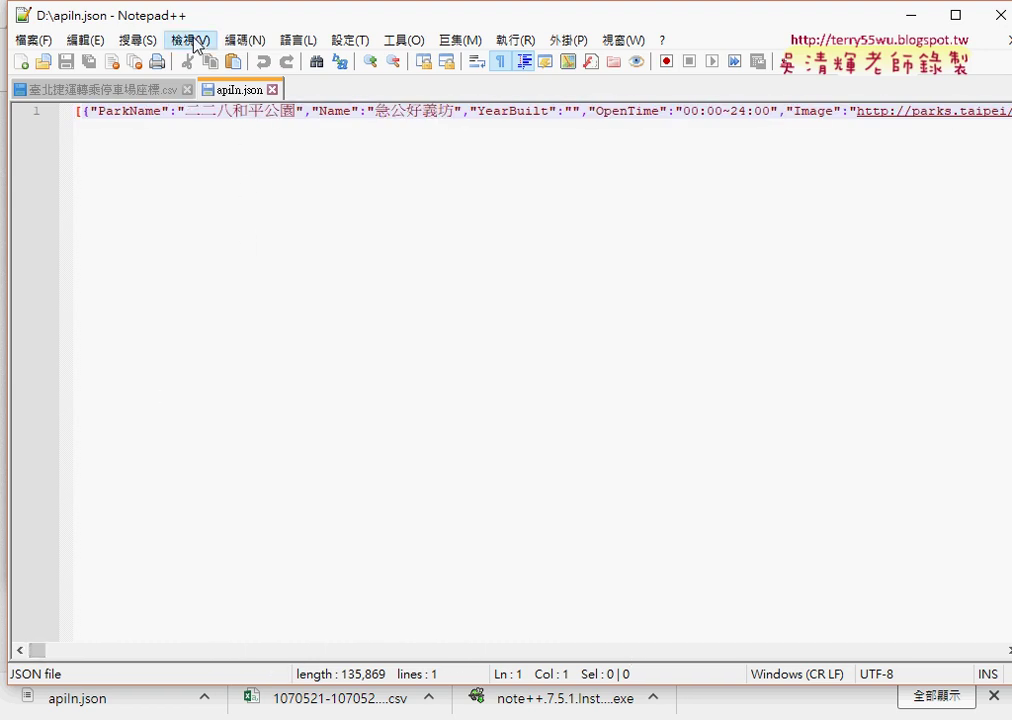
{"action": "left_click", "coordinate": [192, 40]}
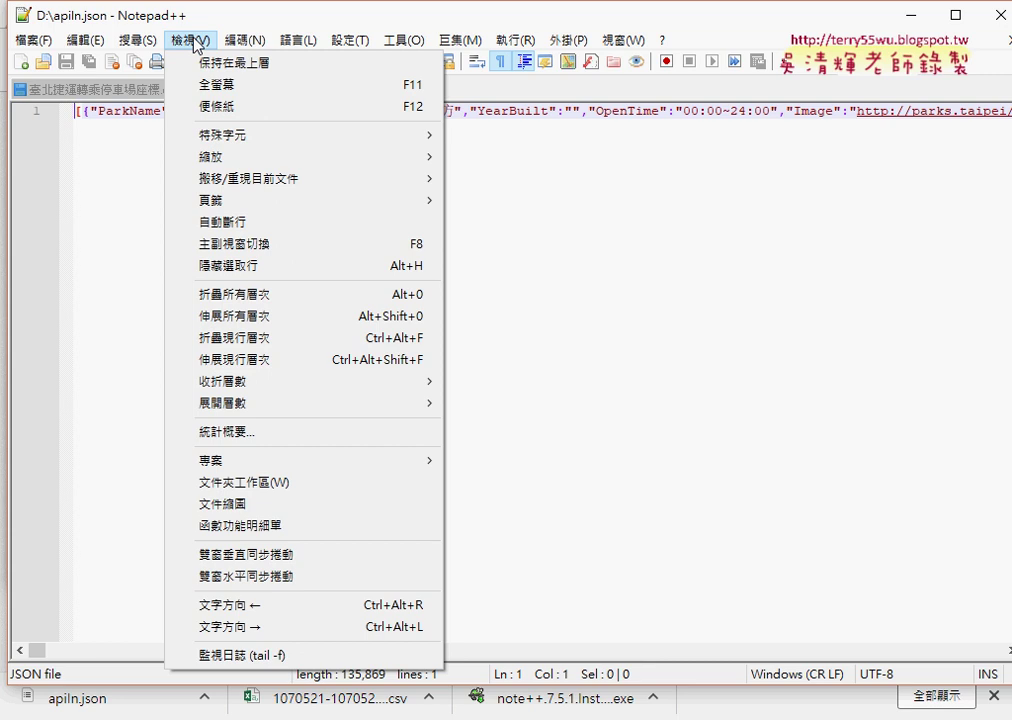
{"action": "left_click", "coordinate": [236, 222]}
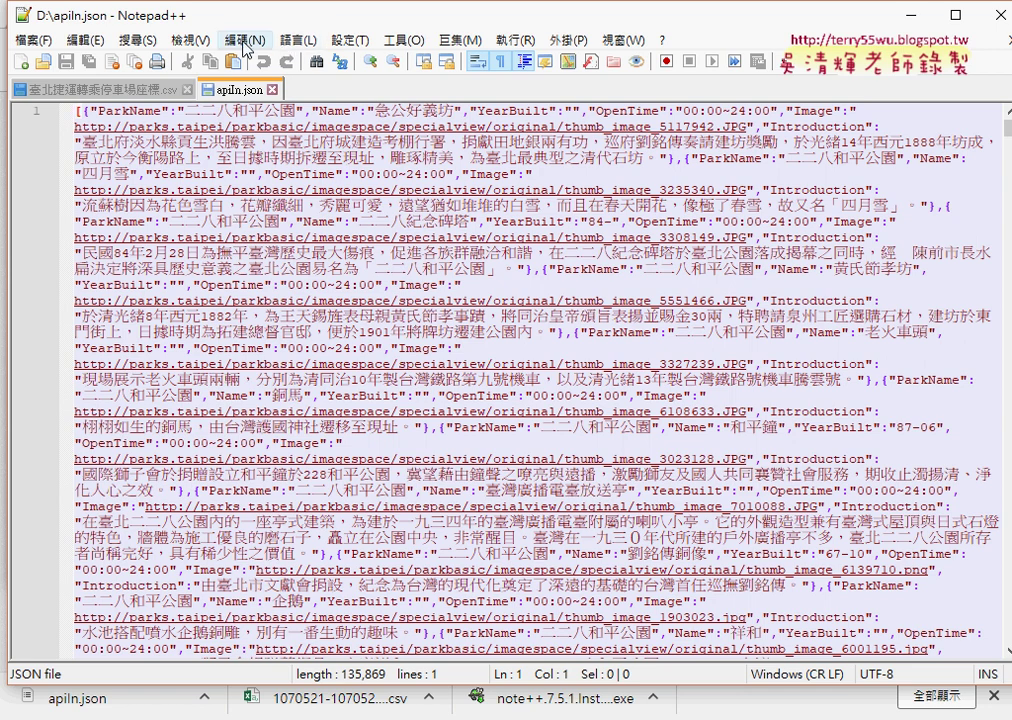
{"action": "left_click", "coordinate": [297, 42]}
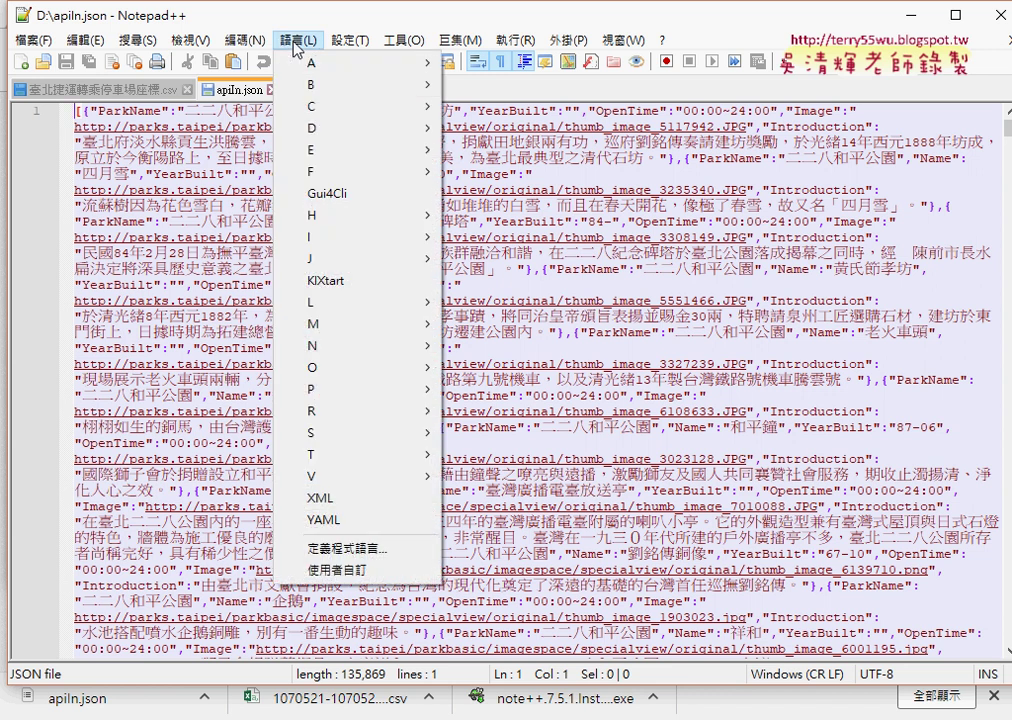
{"action": "mouse_move", "coordinate": [350, 266]}
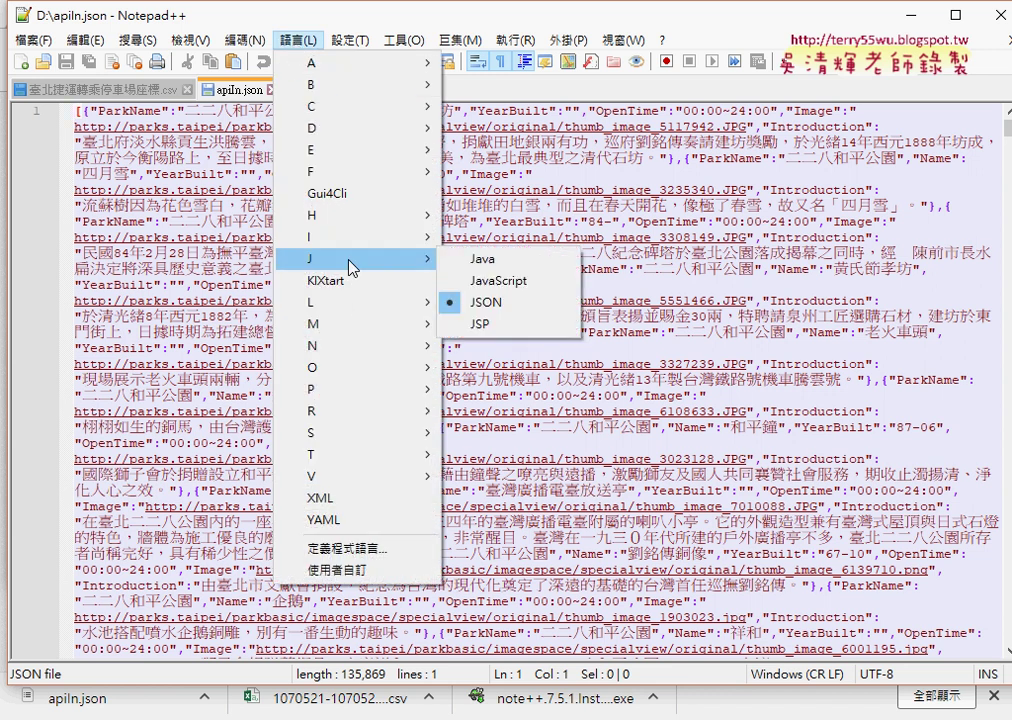
{"action": "left_click", "coordinate": [511, 310]}
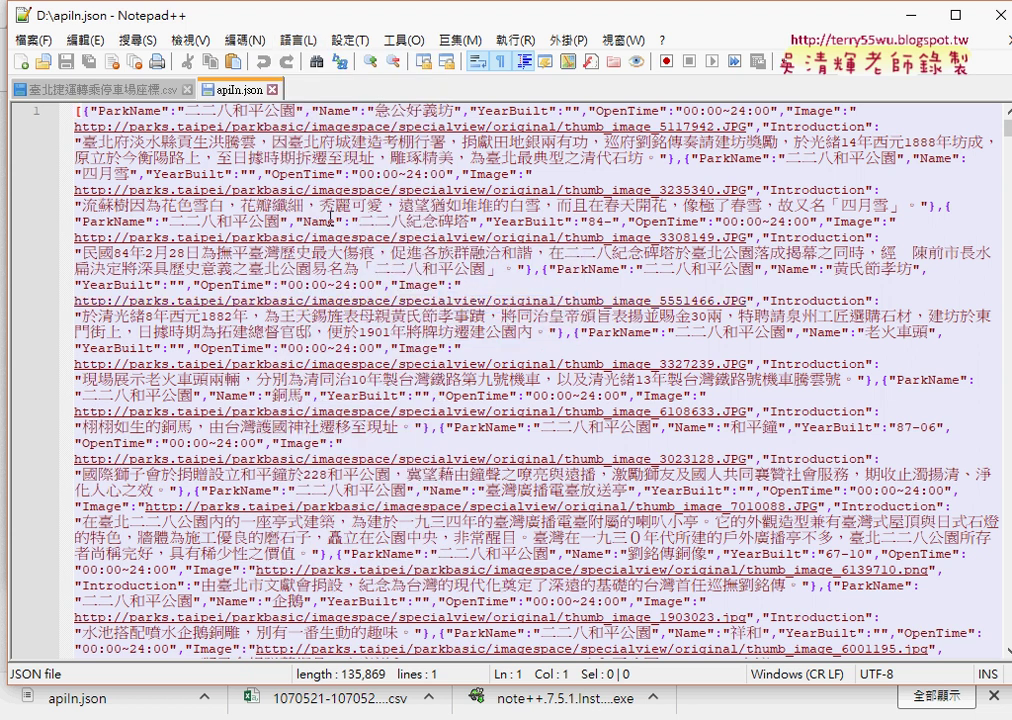
- Select the first park record in the JSON text, from its opening brace to its closing brace, to examine its fields
{"action": "left_click_drag", "start_coordinate": [84, 112], "coordinate": [677, 157]}
{"action": "left_click", "coordinate": [128, 117]}
{"action": "left_click", "coordinate": [77, 120]}
{"action": "left_click", "coordinate": [86, 112]}
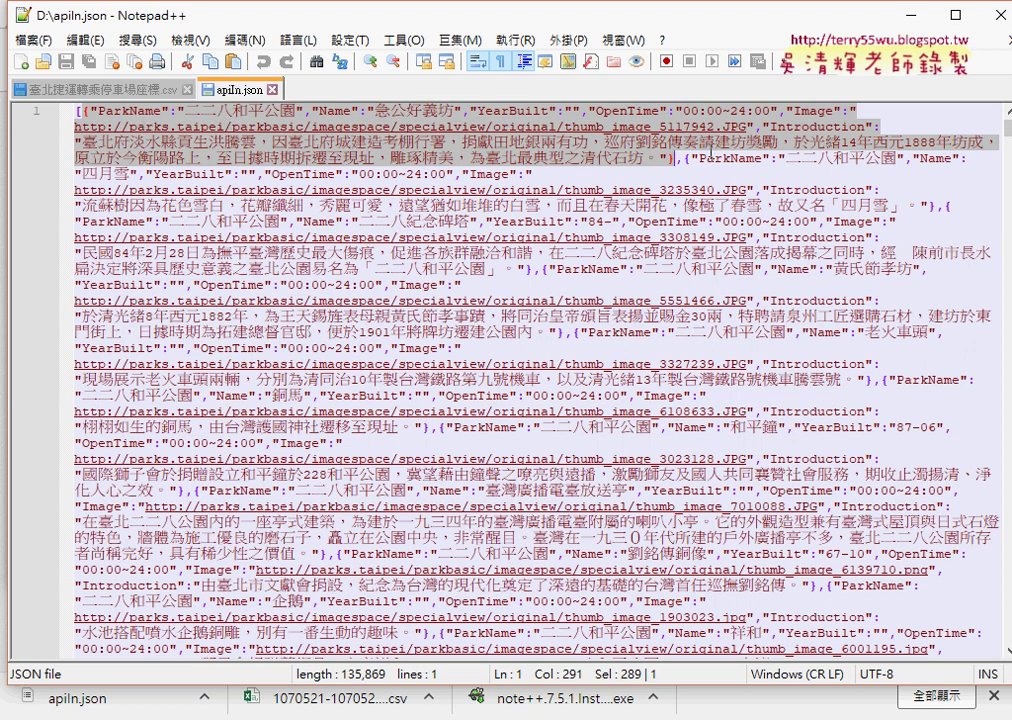
- Select the ParkName key of the second record to highlight its occurrences, and look through the following records
{"action": "left_click_drag", "start_coordinate": [697, 158], "coordinate": [762, 160]}
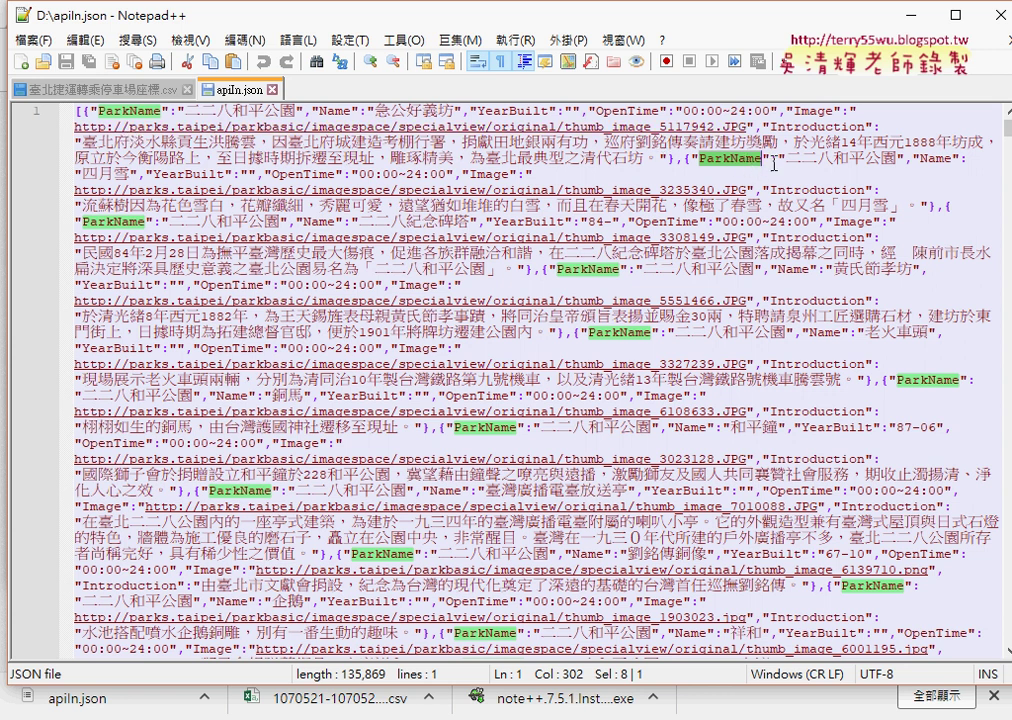
{"action": "scroll", "coordinate": [515, 215], "scroll_direction": "down", "scroll_amount": 15}
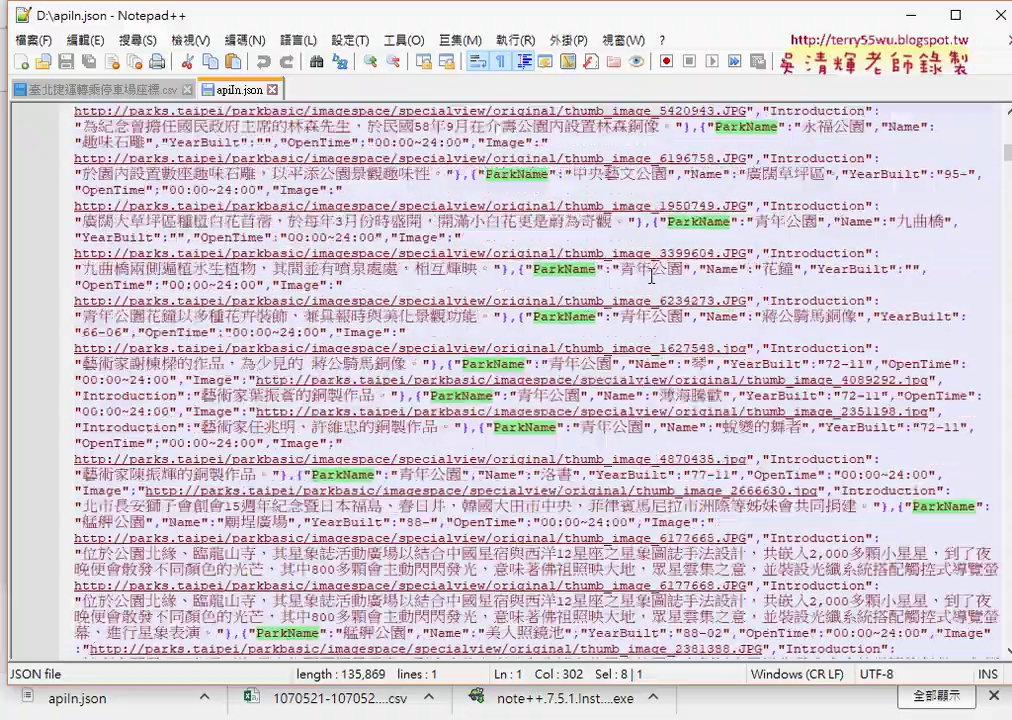
{"action": "scroll", "coordinate": [651, 276], "scroll_direction": "down", "scroll_amount": 20}
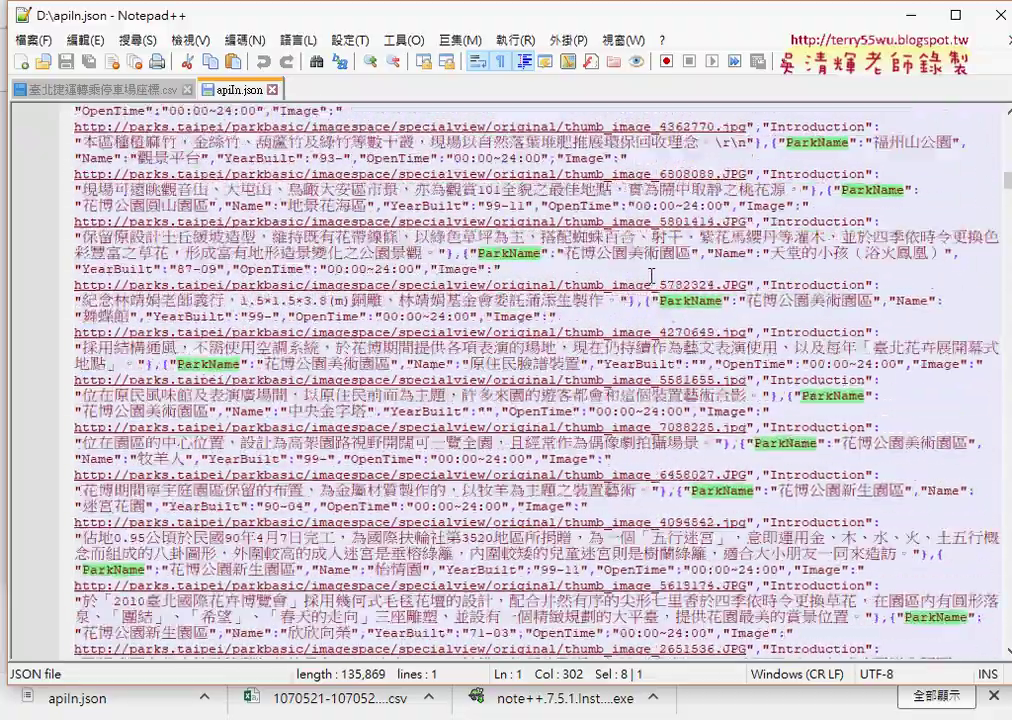
{"action": "scroll", "coordinate": [651, 276], "scroll_direction": "down", "scroll_amount": 20}
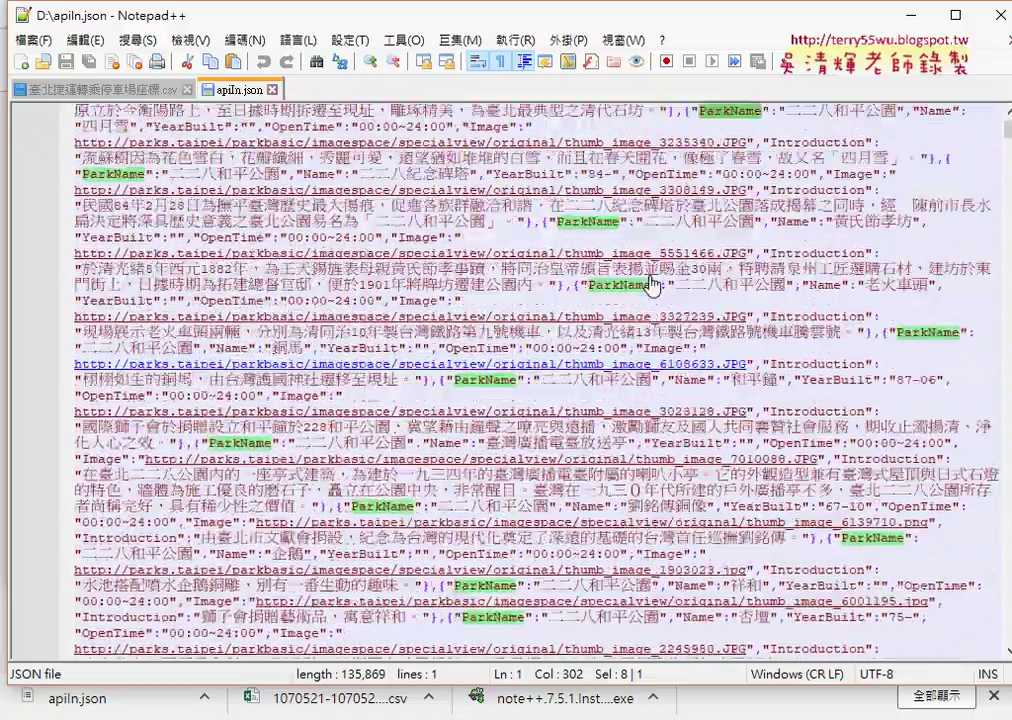
{"action": "scroll", "coordinate": [651, 285], "scroll_direction": "up", "scroll_amount": 1}
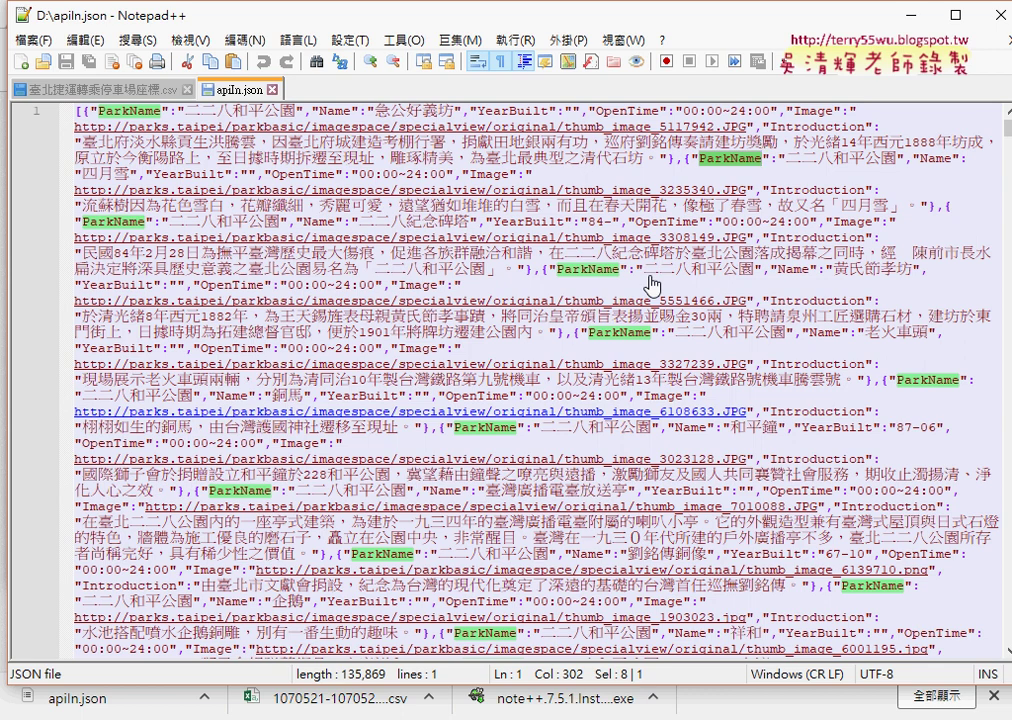